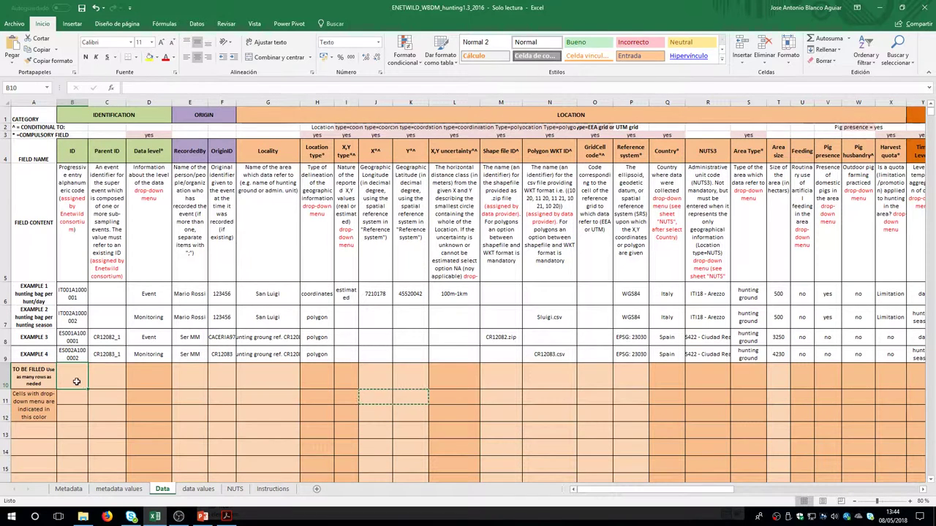
Inspect row 10's Data level cell and its allowed values without choosing one
left_click_drag(79, 383, 96, 382)
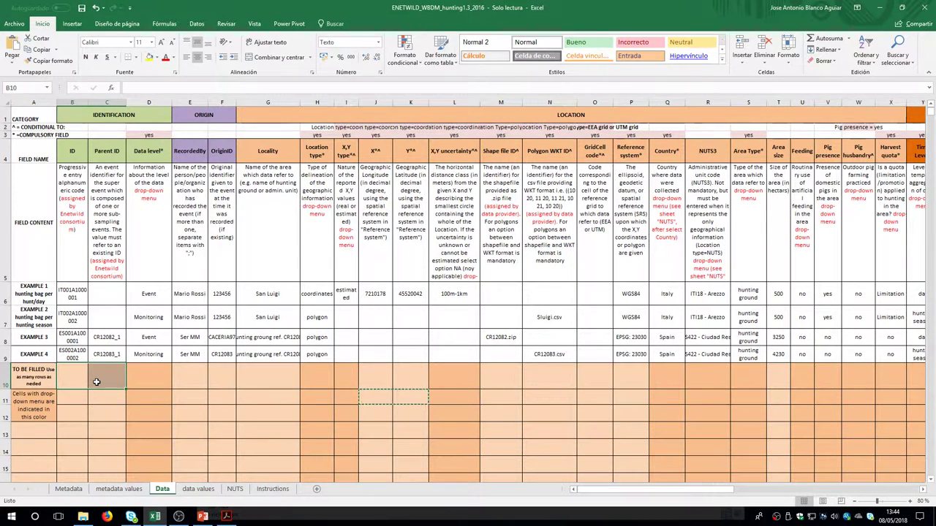
left_click(133, 380)
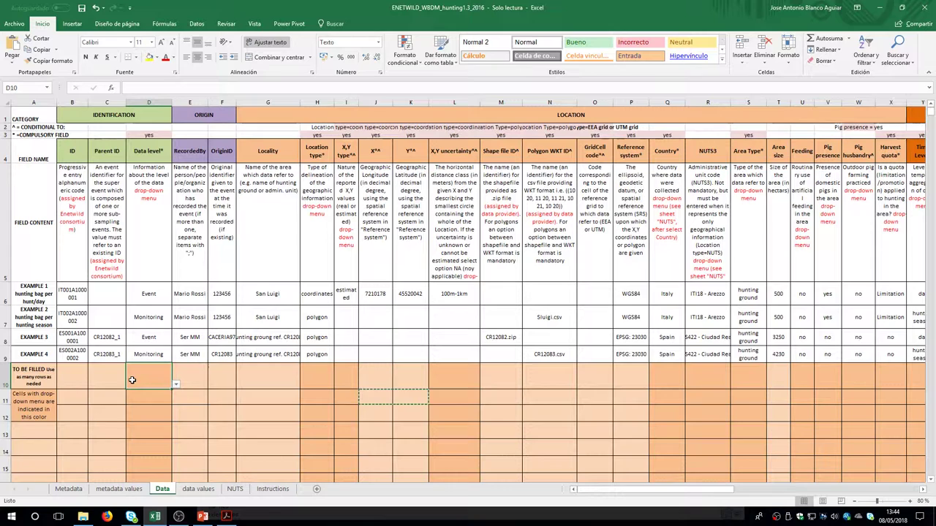
left_click(161, 136)
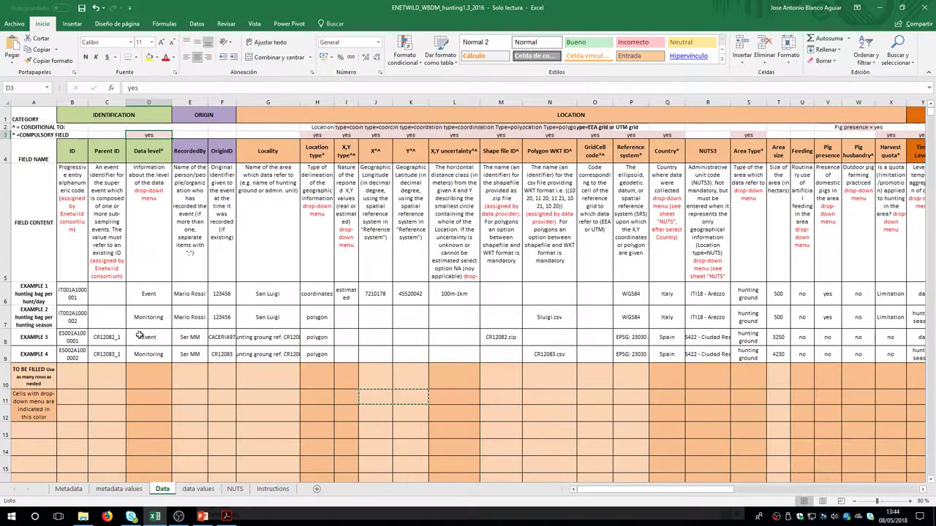
left_click(156, 376)
left_click(176, 385)
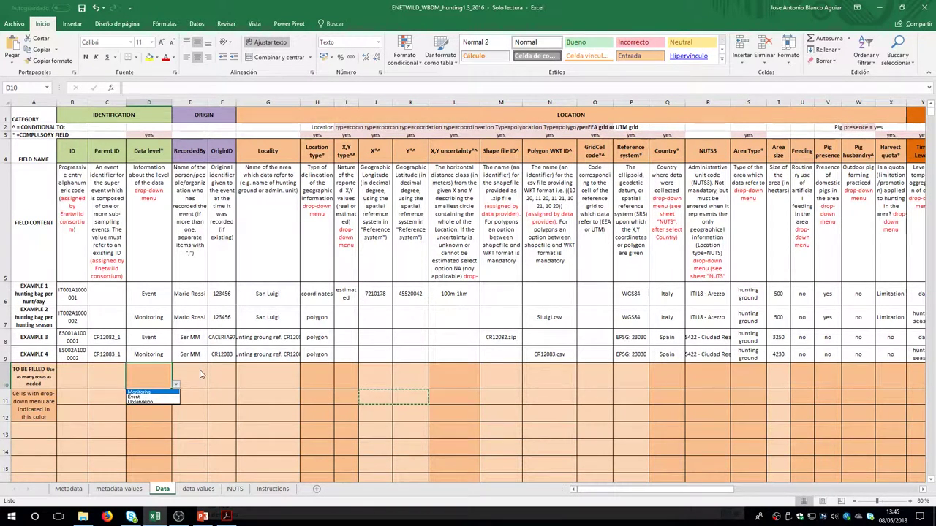
key("Escape")
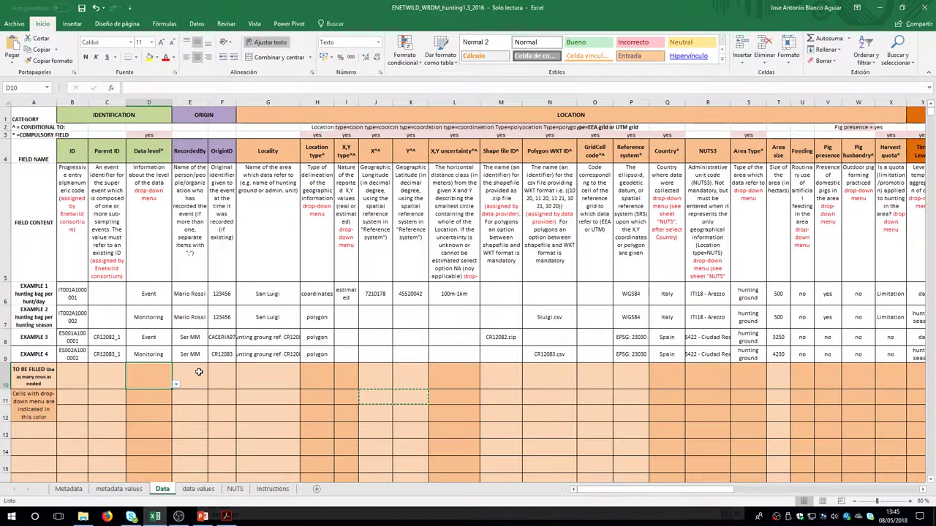
Enter the recorder's name, origin ID jkl6 and locality San Luigi in row 10
left_click(196, 373)
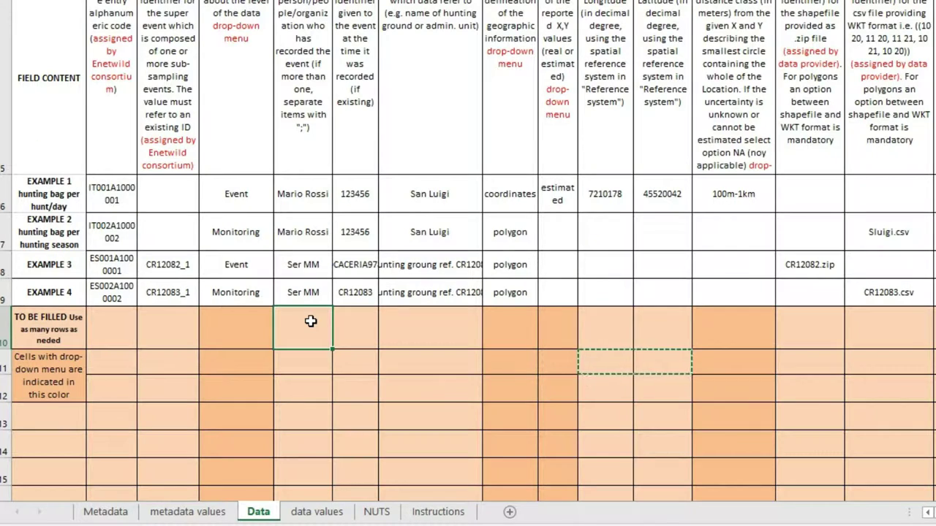
double_click(310, 321)
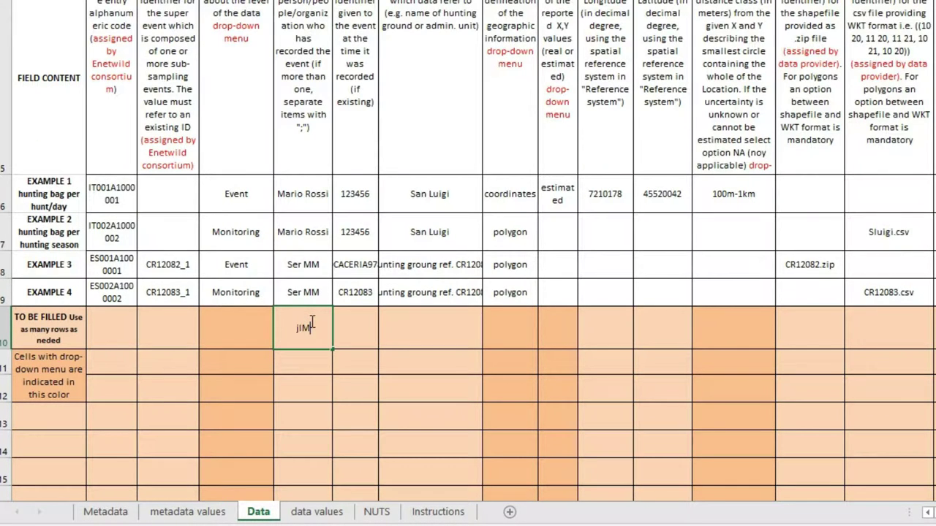
key("Tab")
type("jkl6")
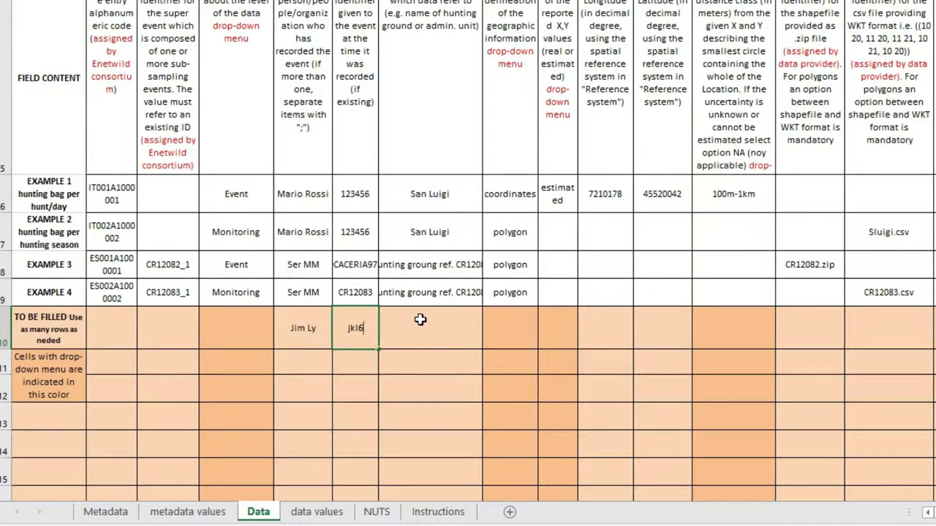
left_click(420, 323)
type("S")
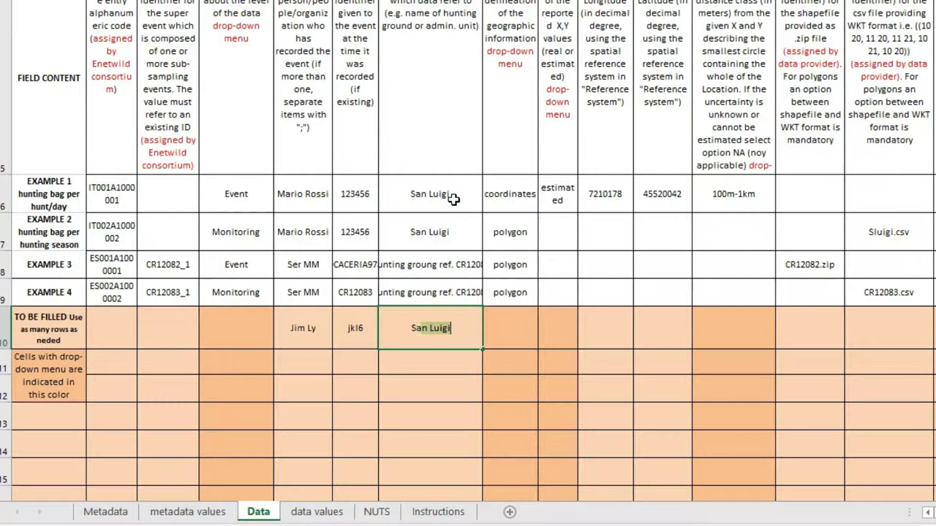
type("an  Luigi")
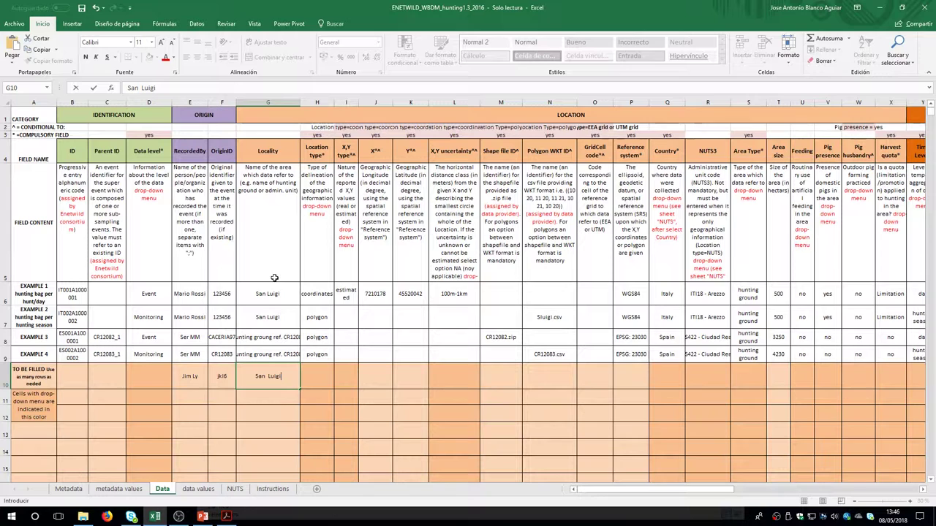
Confirm San Luigi and pick coordinates from H10's Location type drop-down
left_click(317, 378)
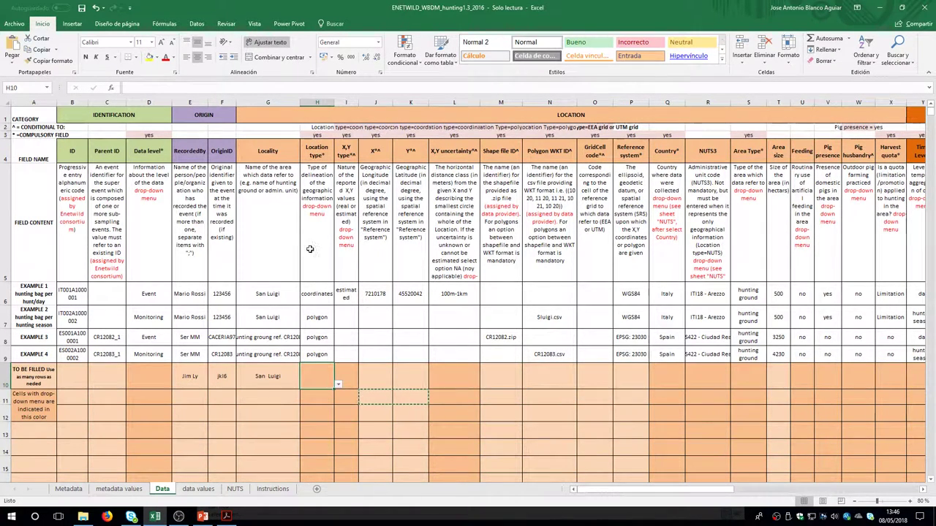
left_click(338, 385)
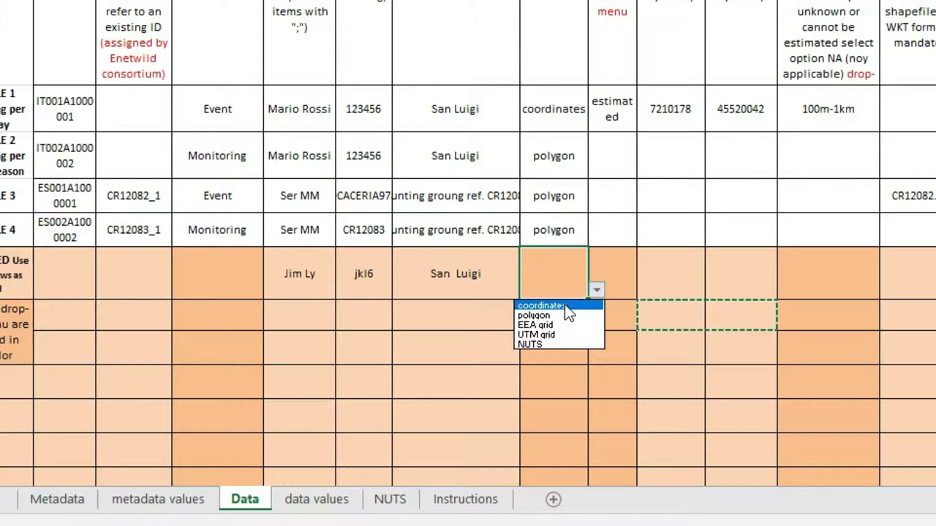
left_click(564, 305)
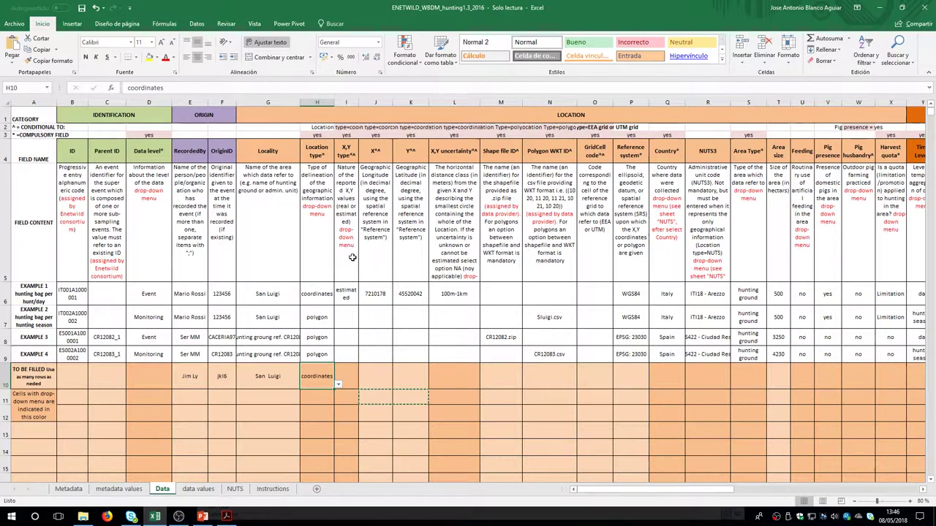
Check the X,Y type column's requirements and set I10 to estimated
left_click(348, 136)
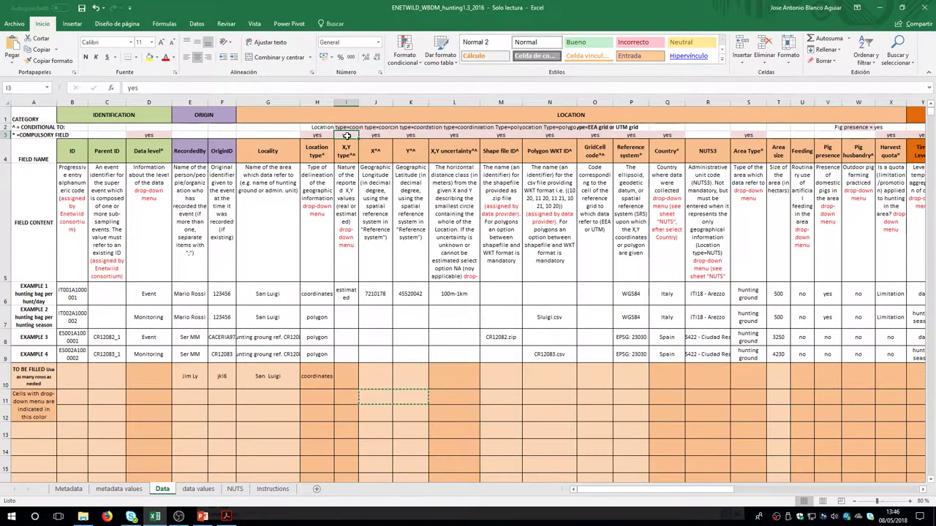
left_click(348, 128)
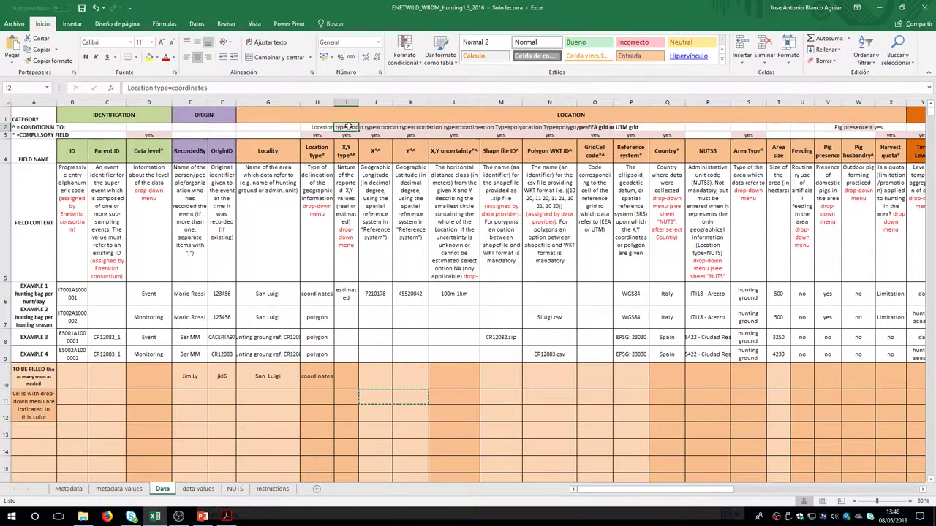
left_click(347, 135)
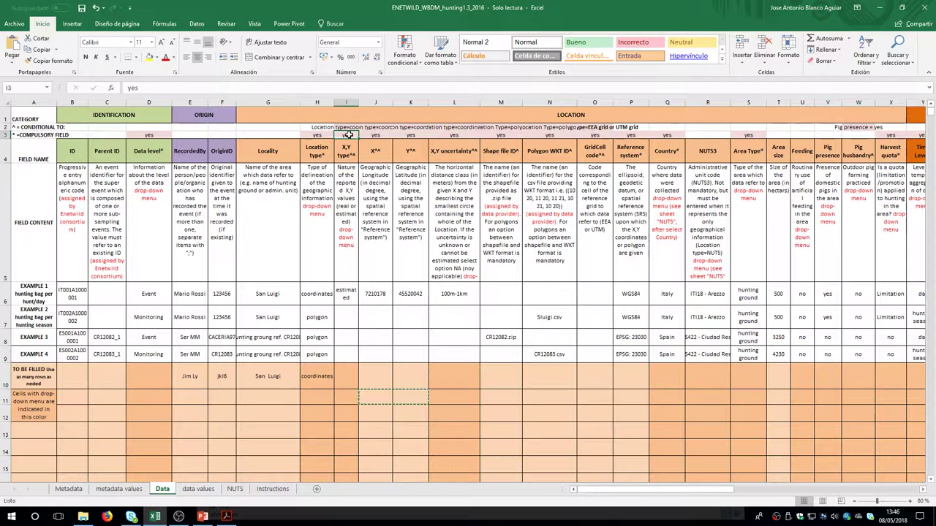
left_click(349, 380)
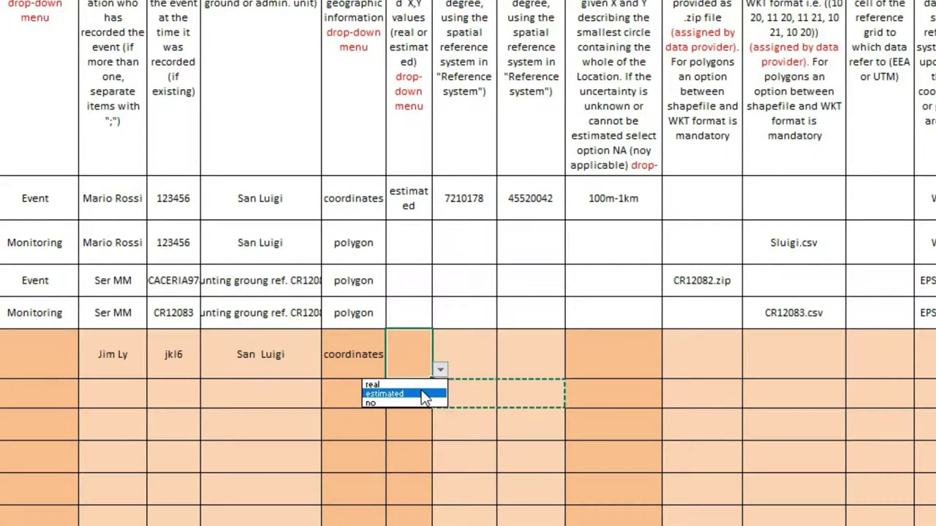
left_click(353, 396)
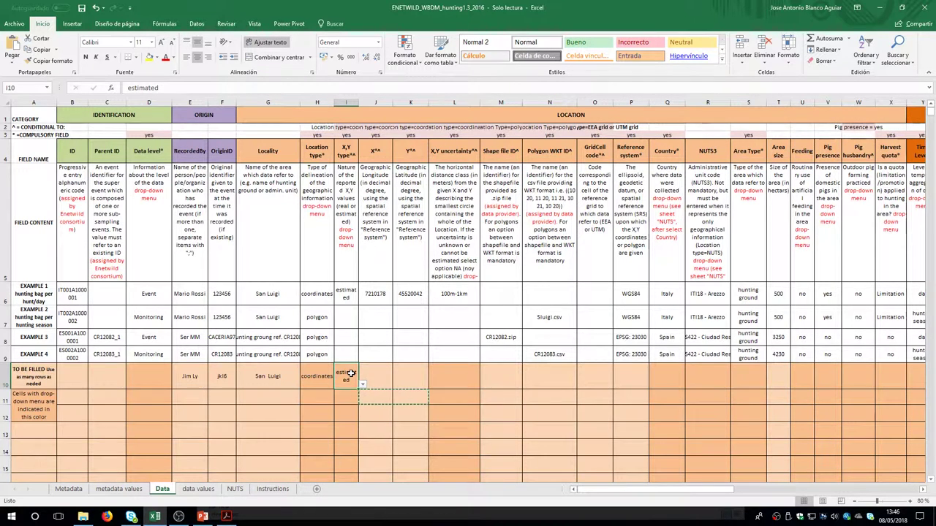
Set row 10's X,Y uncertainty to 100m-1km
left_click(460, 374)
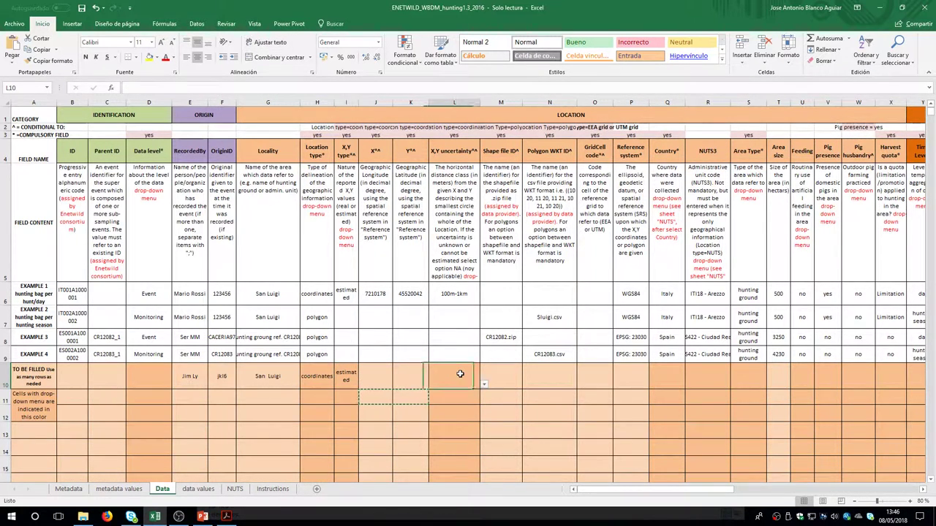
left_click(483, 383)
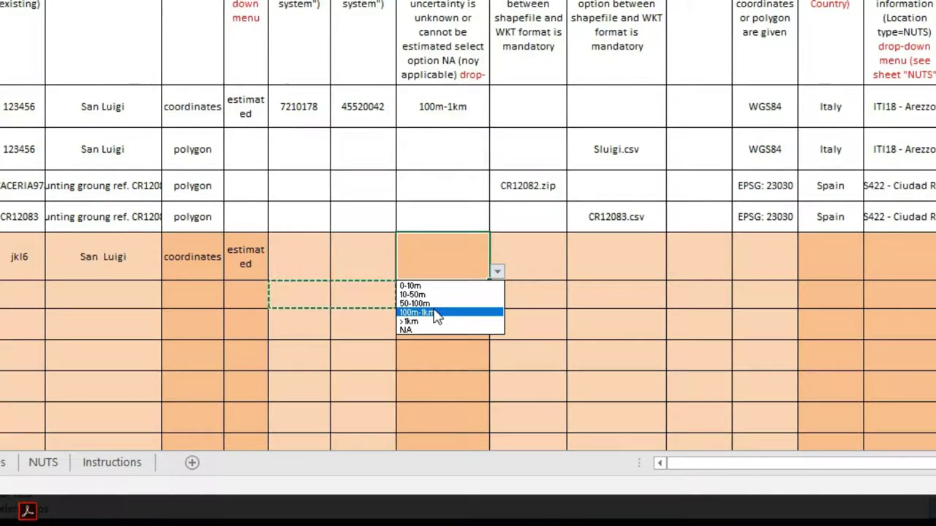
left_click(450, 407)
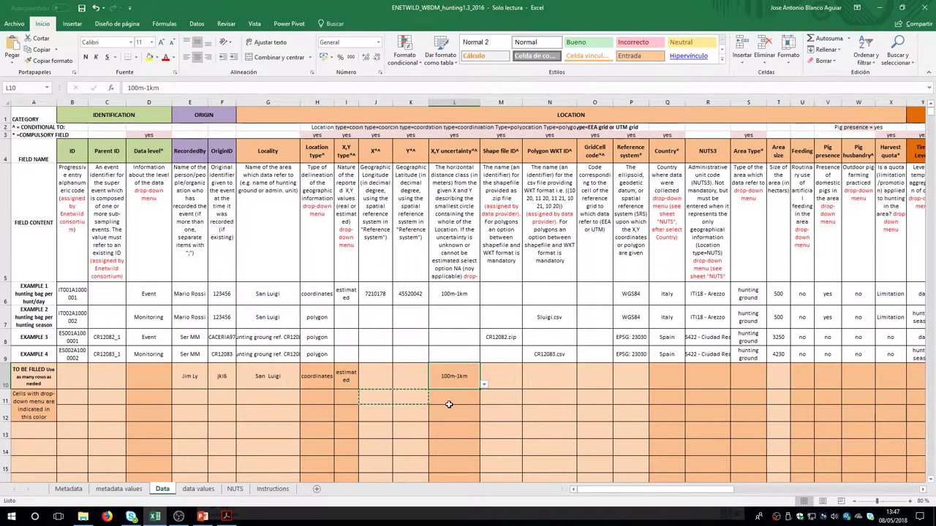
Copy example 1's coordinates 7210178 and 45520042 into row 10's X and Y cells
left_click(381, 294)
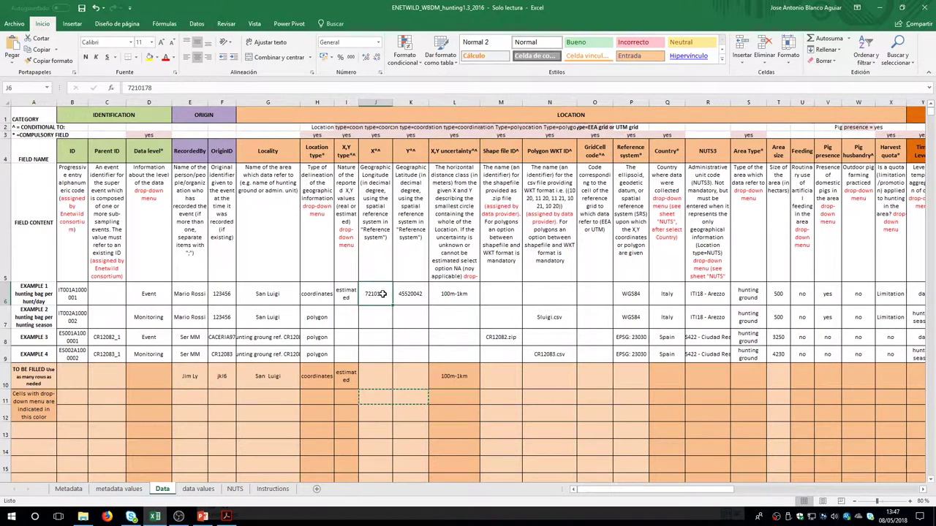
left_click_drag(381, 294, 404, 298)
key("ctrl+c")
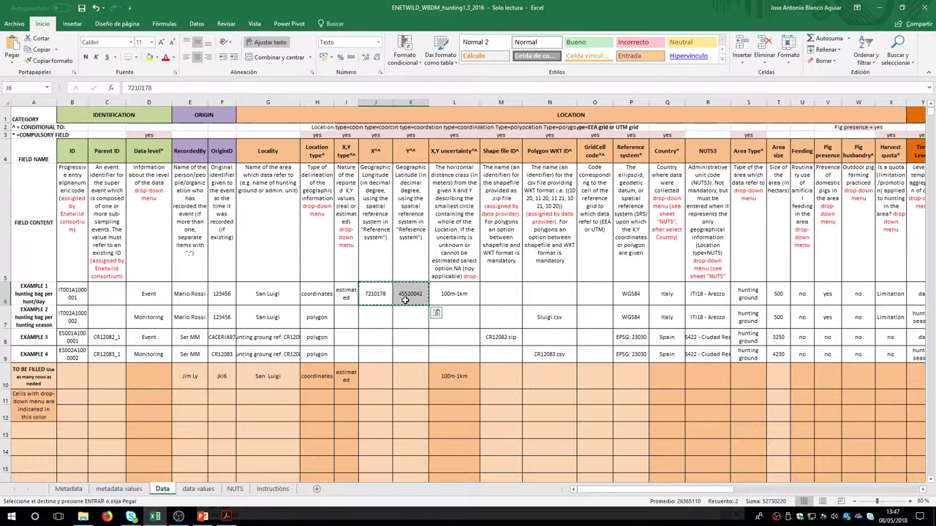
left_click(379, 376)
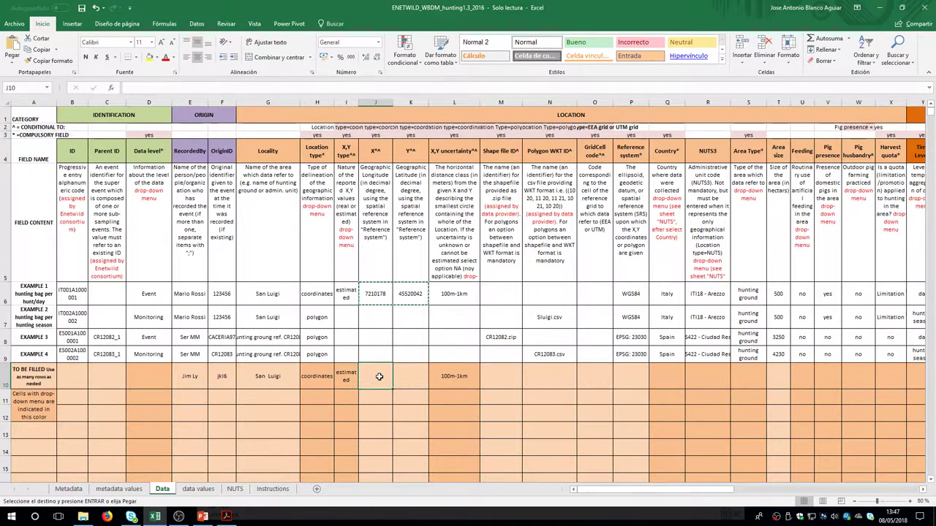
key("ctrl+v")
Check the Shape file ID requirement and leave Shape file and Polygon WKT IDs blank
left_click(506, 372)
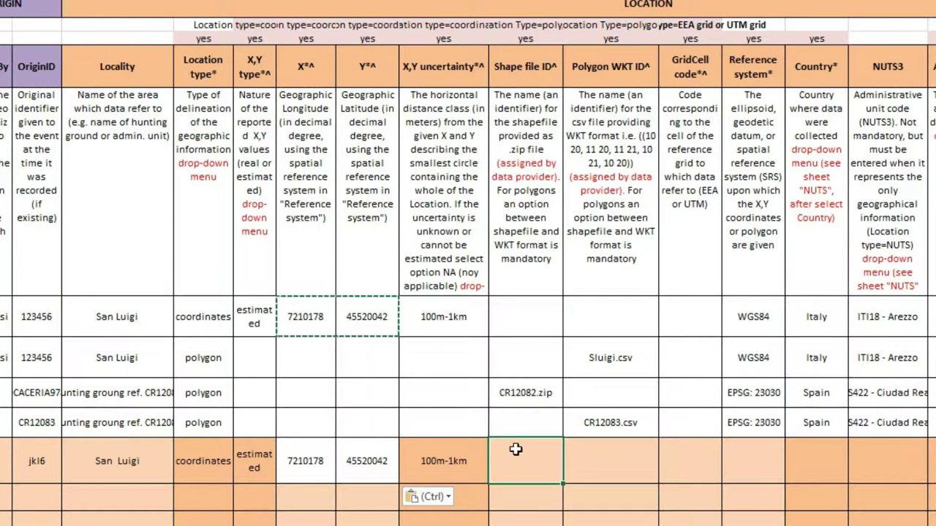
left_click(518, 39)
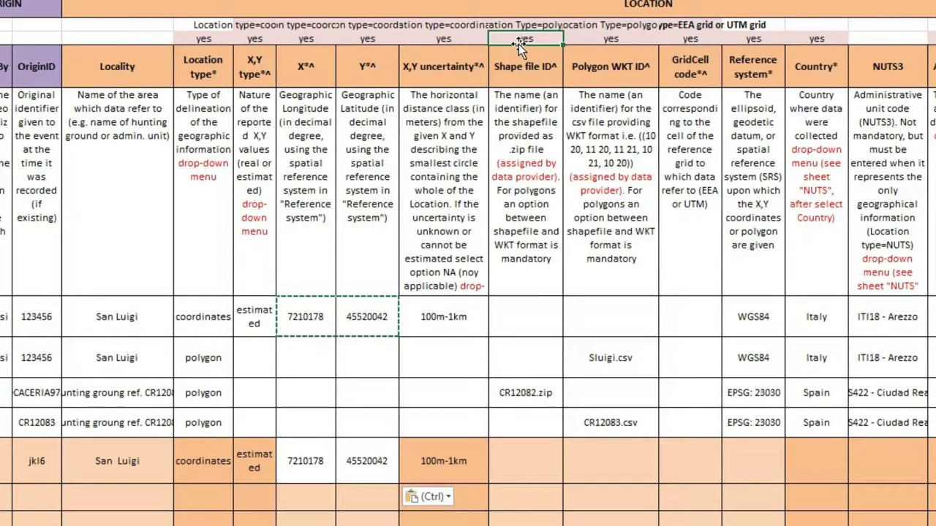
left_click(520, 24)
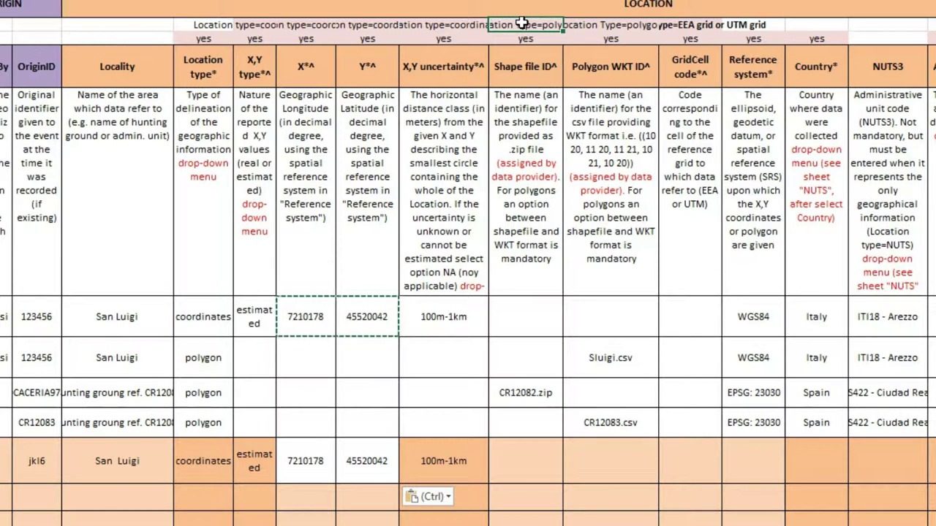
left_click(544, 468)
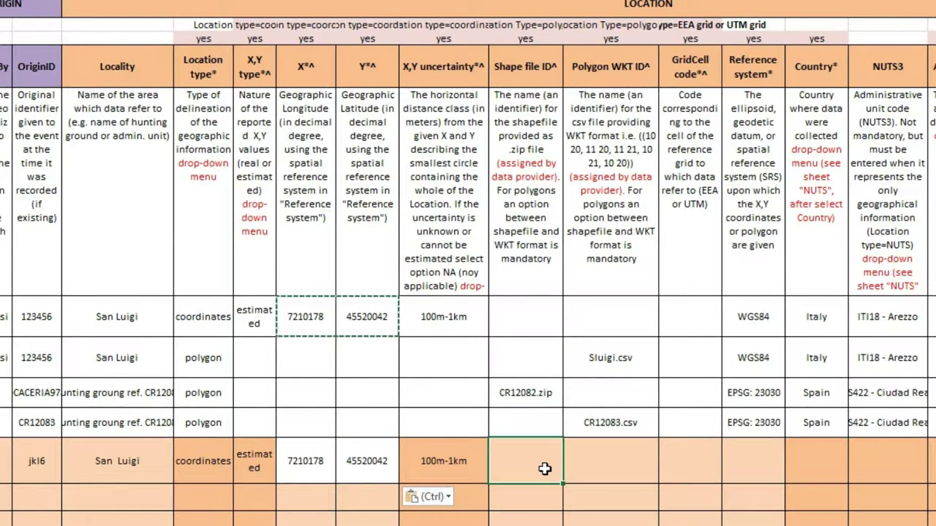
left_click(604, 466)
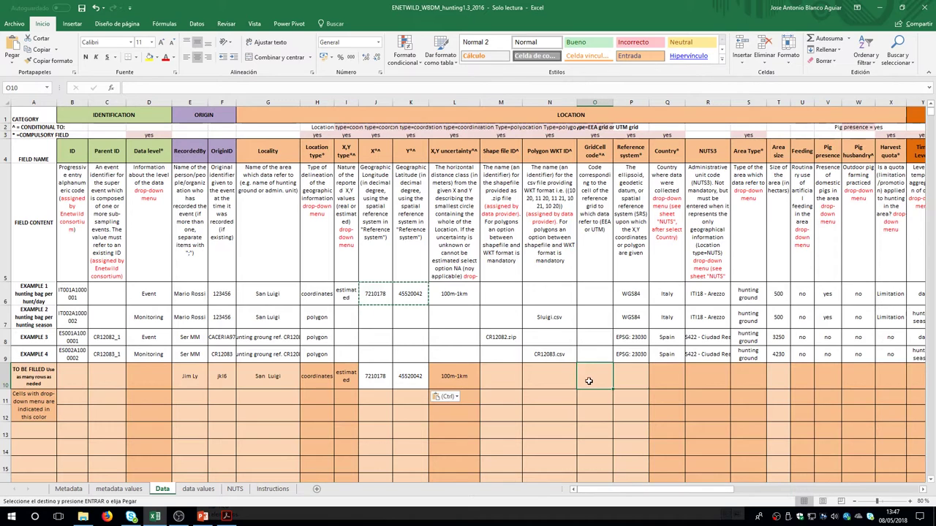
Set P10's reference system to WGS84 via autocomplete
left_click(633, 381)
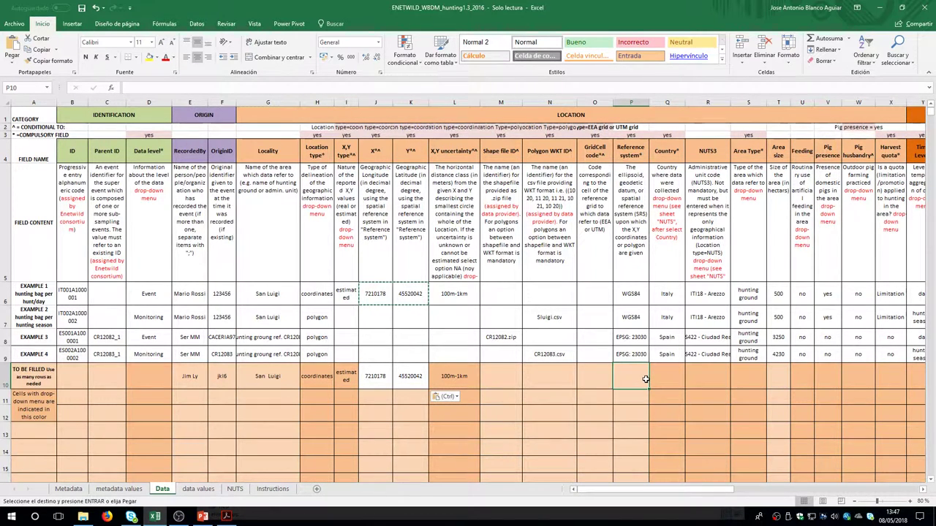
double_click(645, 379)
type("WGS84")
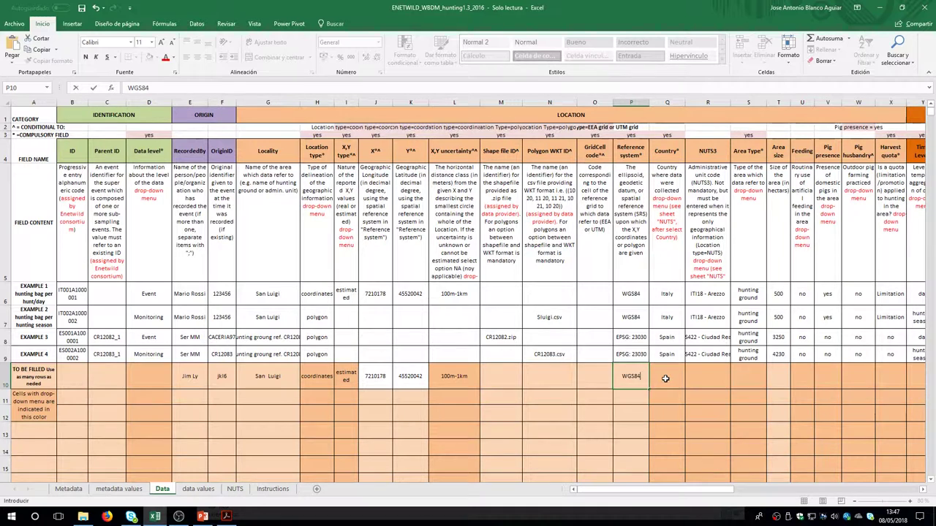
left_click(666, 378)
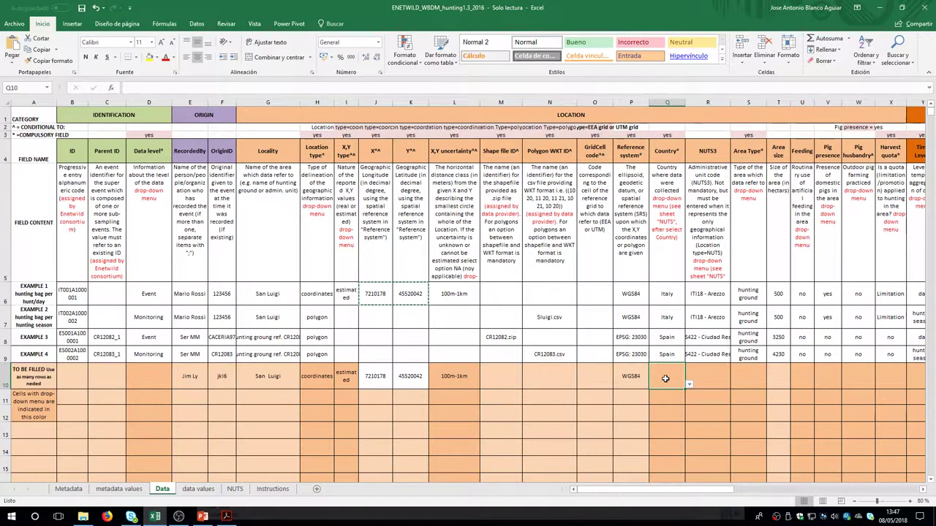
Choose Italy from Q10's country list
left_click(688, 385)
left_click_drag(690, 398, 689, 419)
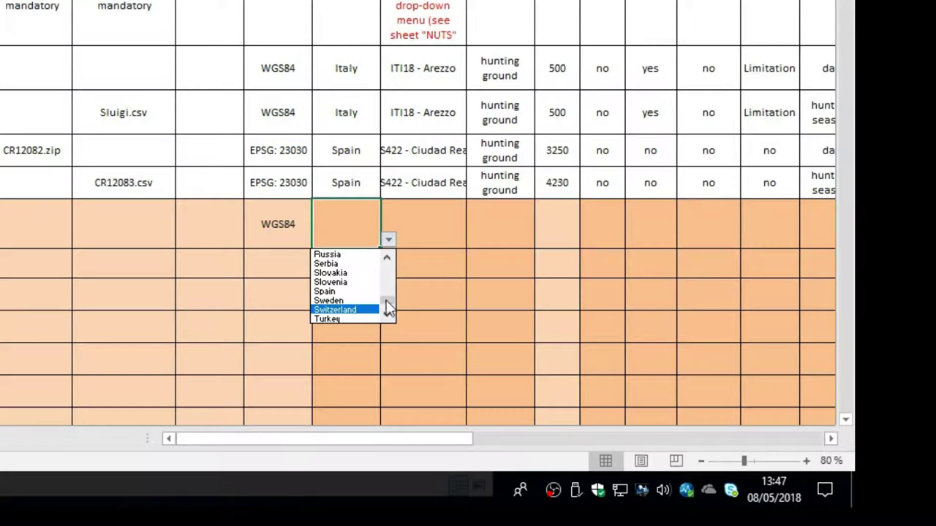
left_click_drag(387, 301, 386, 285)
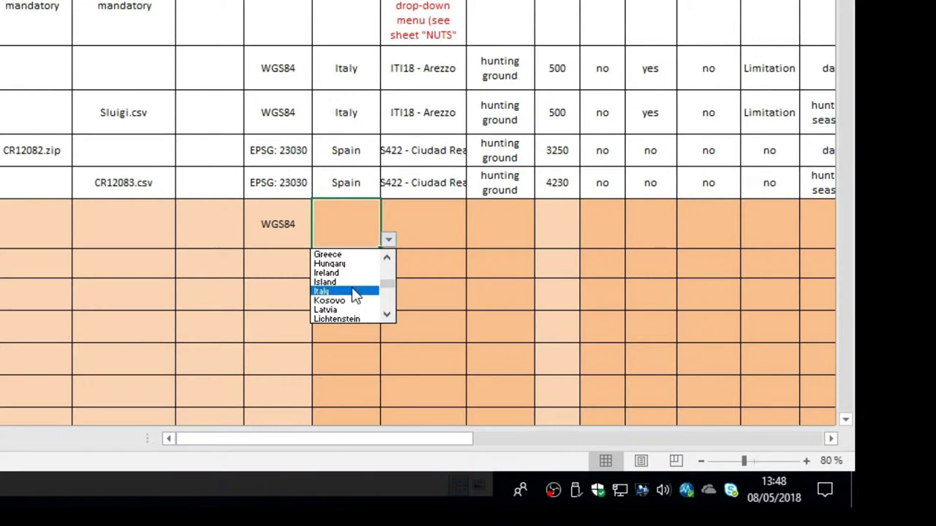
left_click(352, 290)
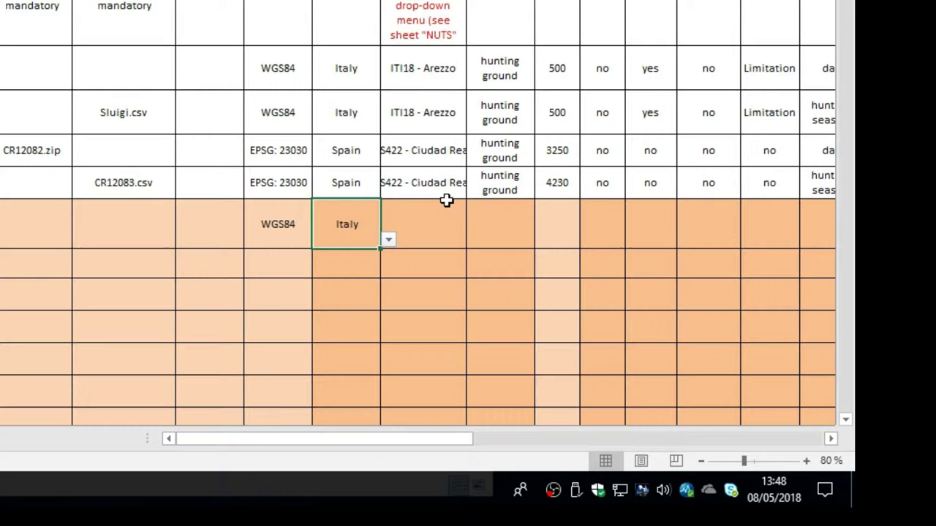
left_click(423, 220)
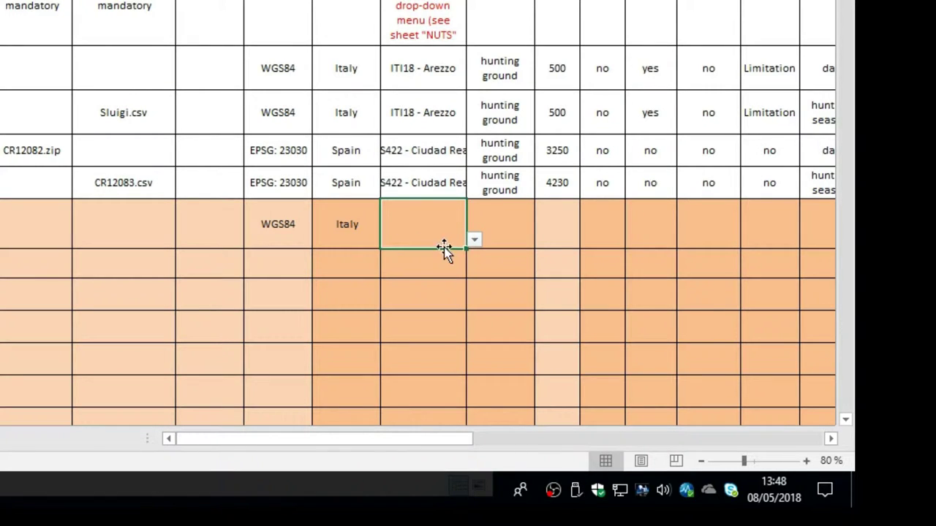
Pick ITI18 - Arezzo from row 10's NUTS3 list
left_click(473, 241)
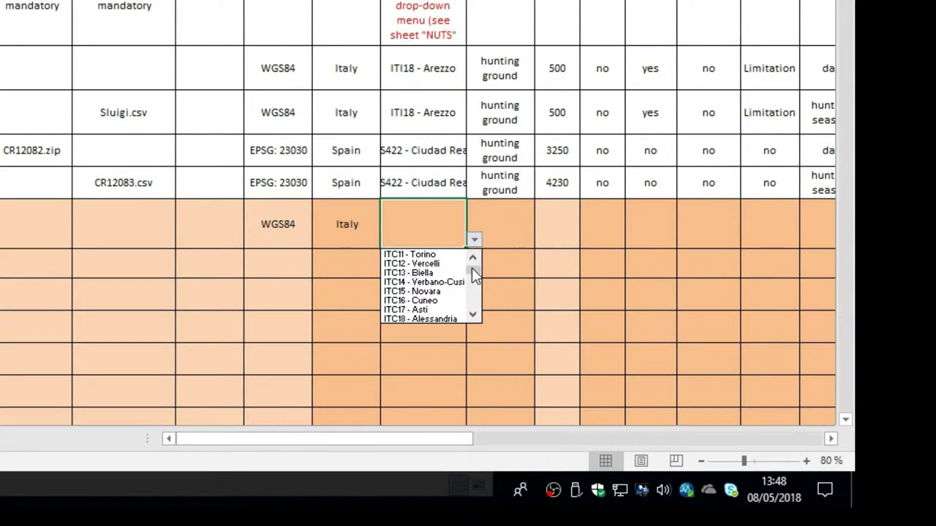
left_click_drag(472, 267, 479, 297)
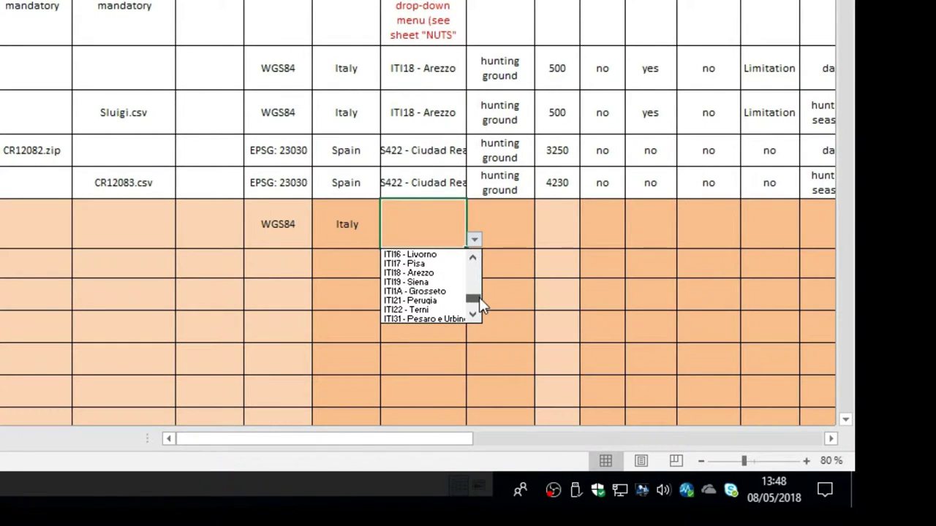
left_click(449, 272)
Set S10's area type to hunting ground
left_click(520, 219)
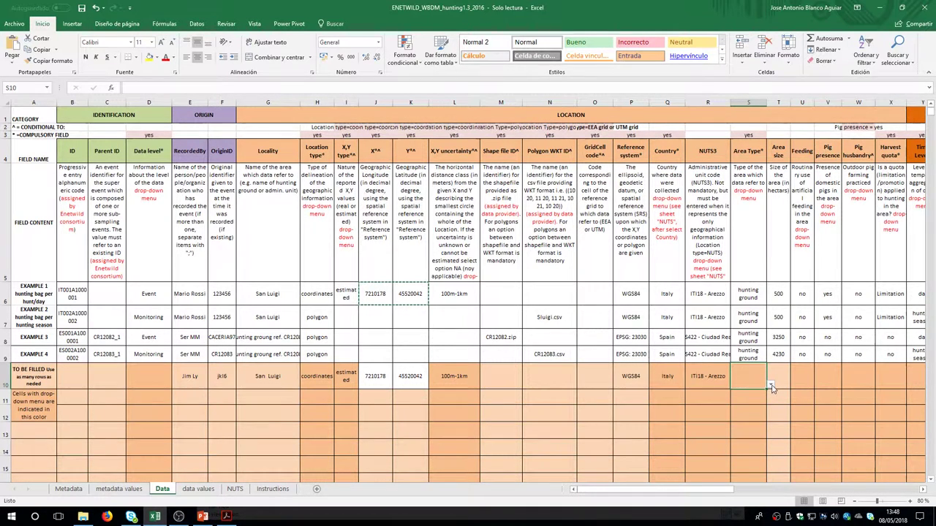
left_click(772, 386)
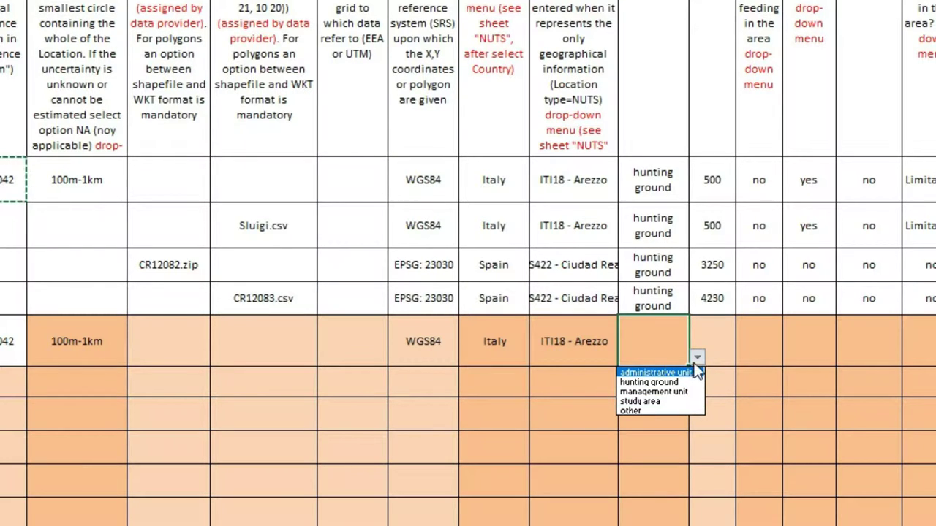
left_click(685, 382)
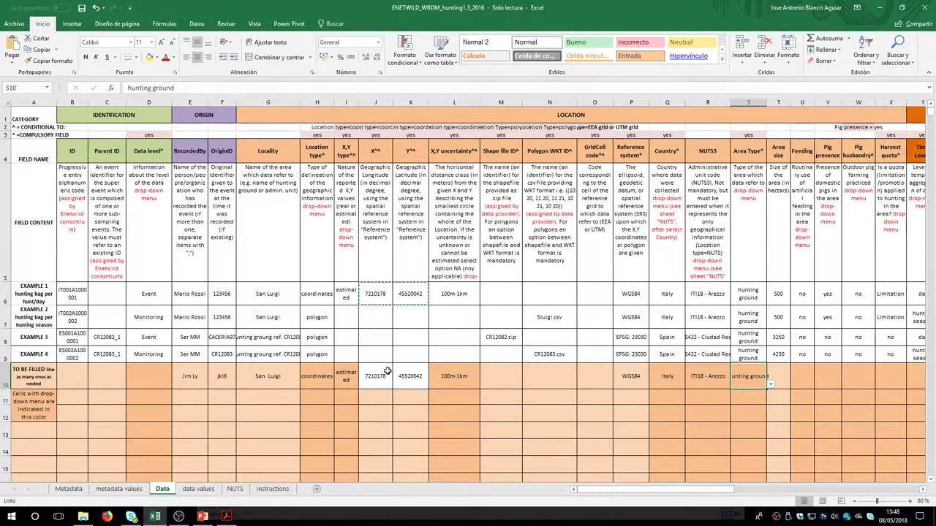
left_click(192, 493)
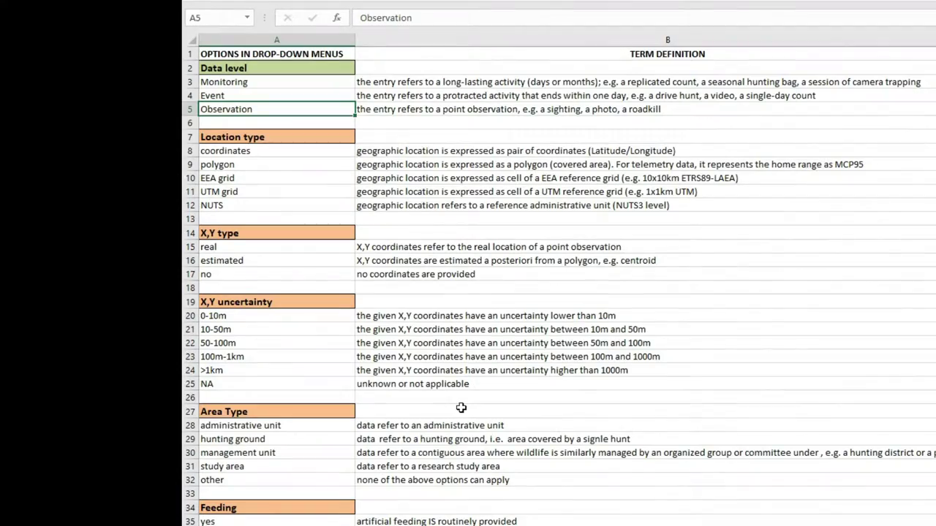
scroll(461, 409, "down", 14)
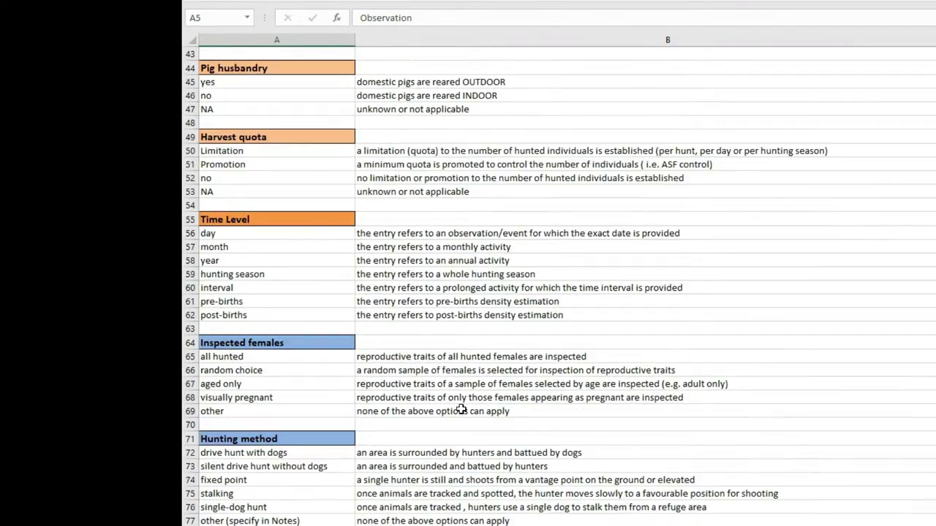
scroll(461, 408, "down", 4)
scroll(461, 409, "up", 17)
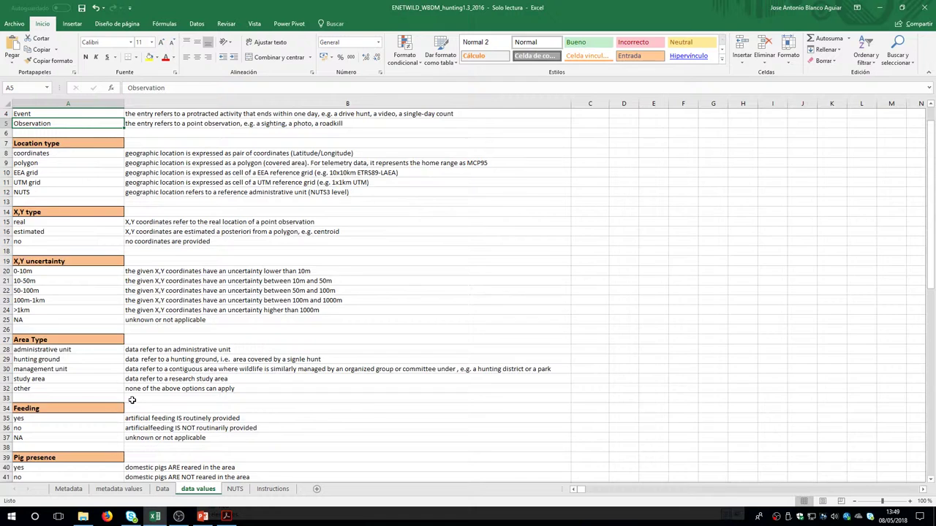
key("ctrl+Page_Up")
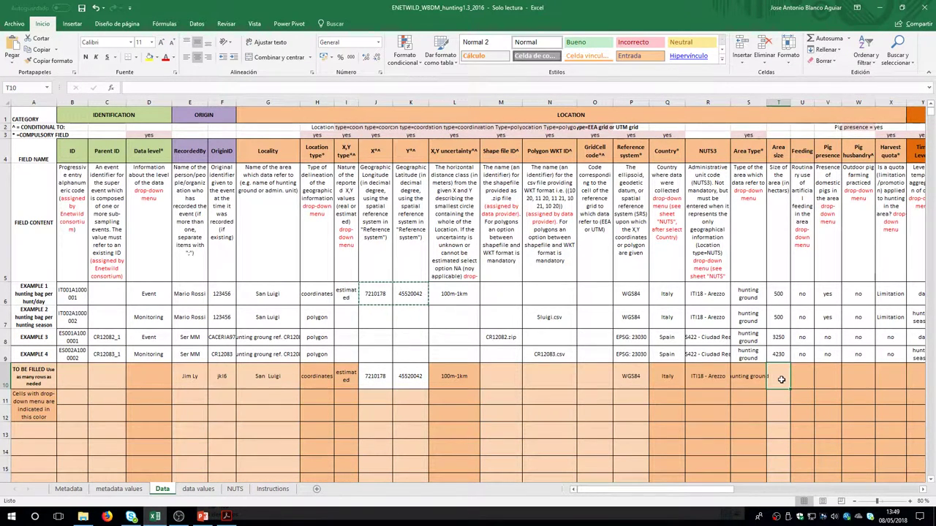
Enter area size 500 and set Feeding to no
type("50")
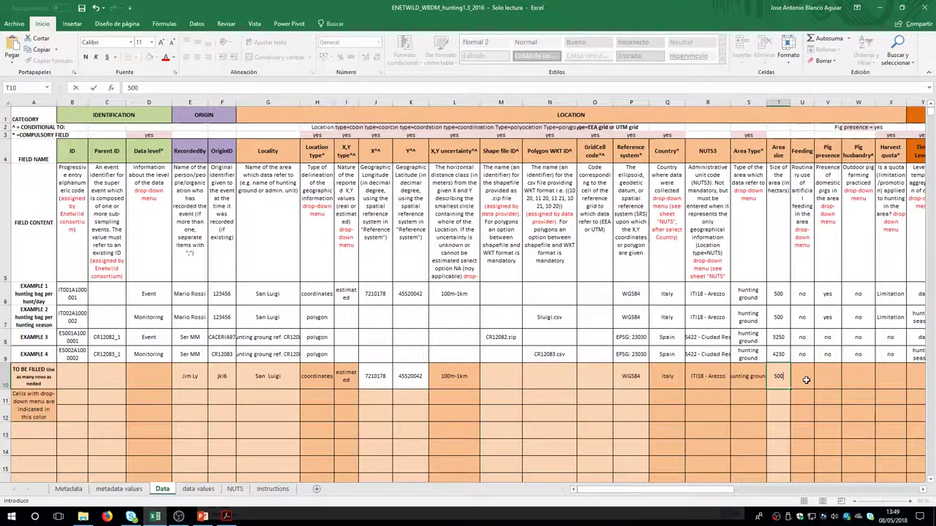
type("0")
left_click(805, 380)
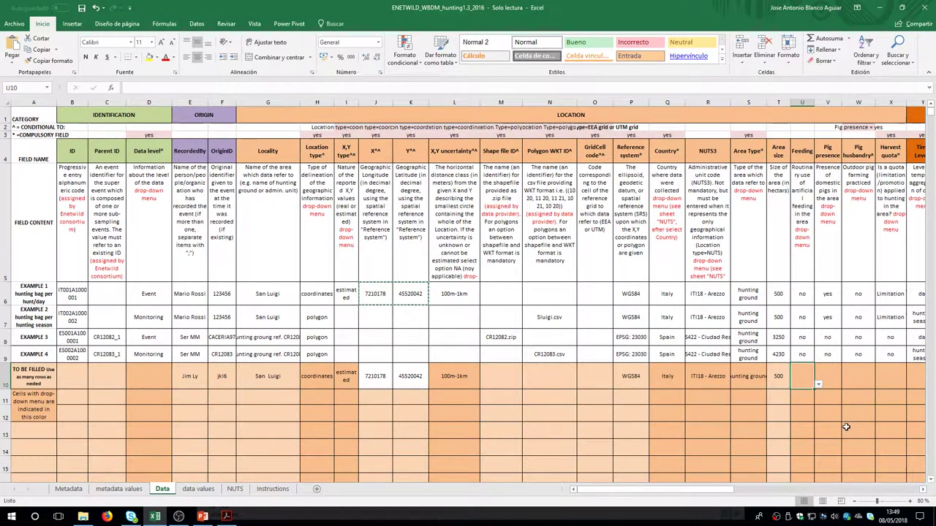
left_click(923, 489)
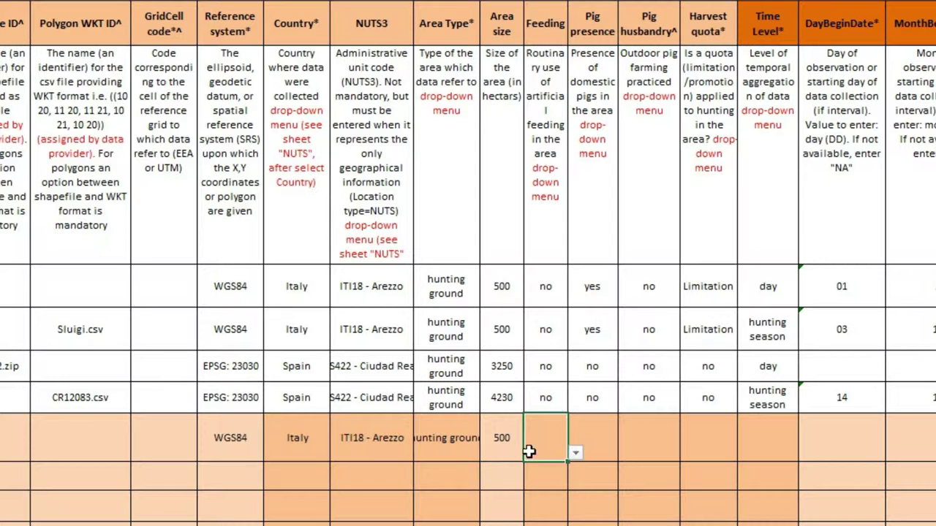
left_click(622, 385)
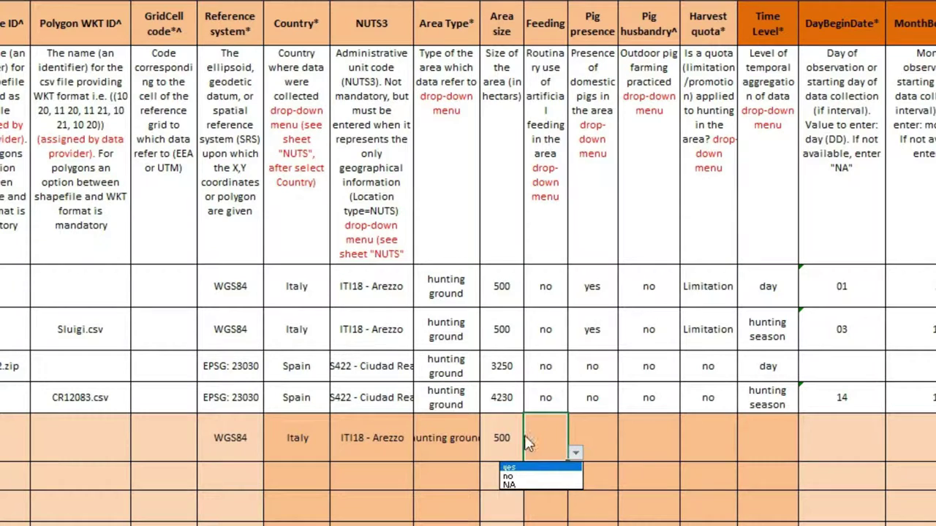
left_click(528, 477)
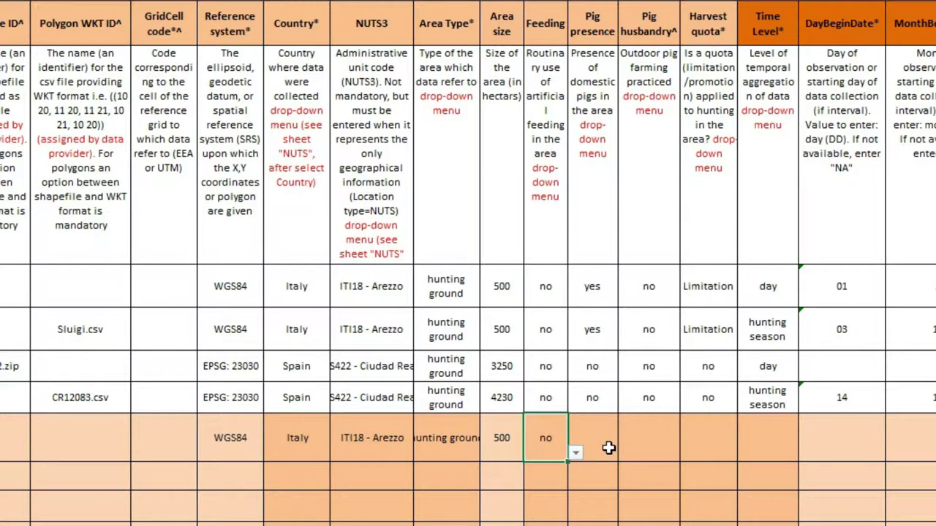
Set Pig presence to yes and Pig husbandry to no
left_click(608, 447)
left_click(626, 453)
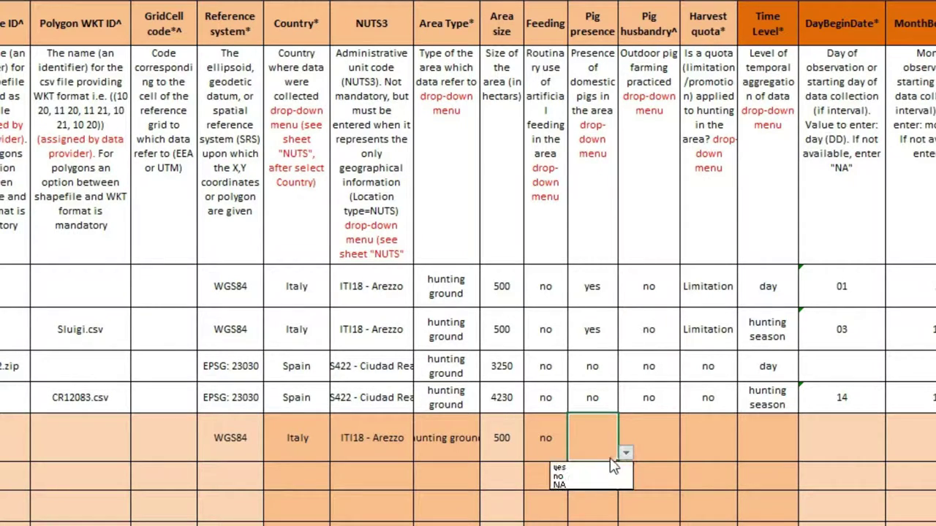
left_click(603, 464)
left_click(654, 443)
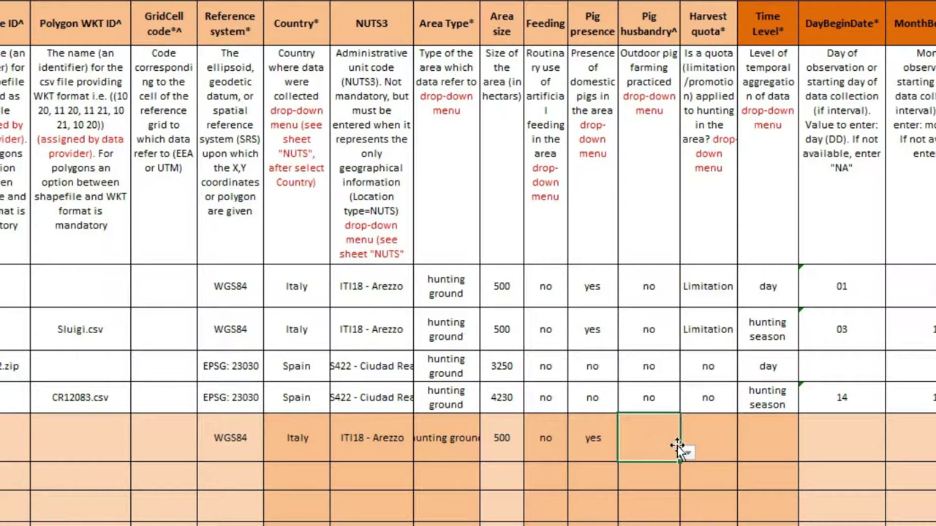
left_click(688, 454)
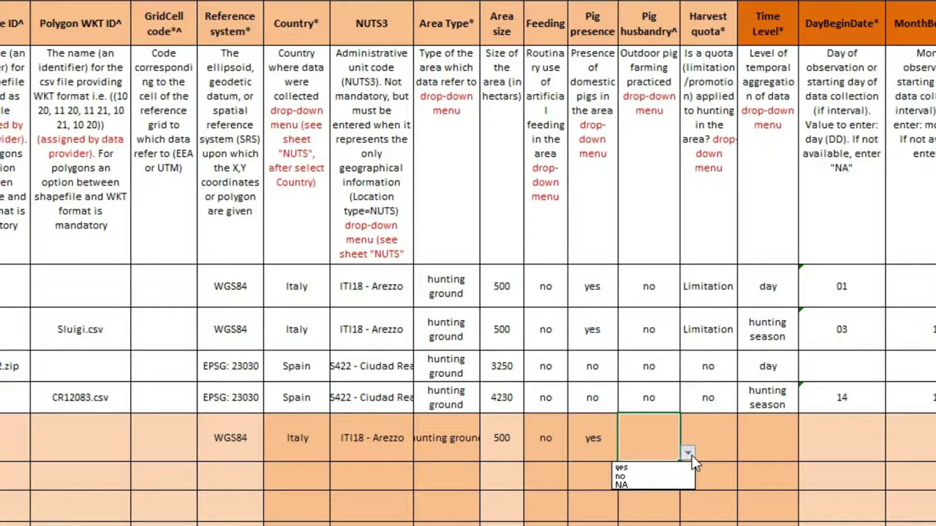
left_click(641, 477)
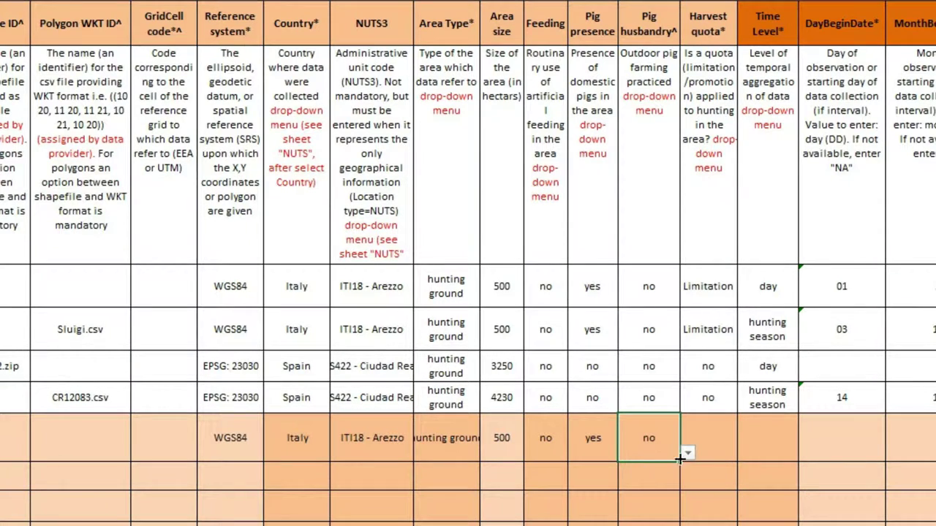
Choose Limitation as row 10's harvest quota
left_click(736, 442)
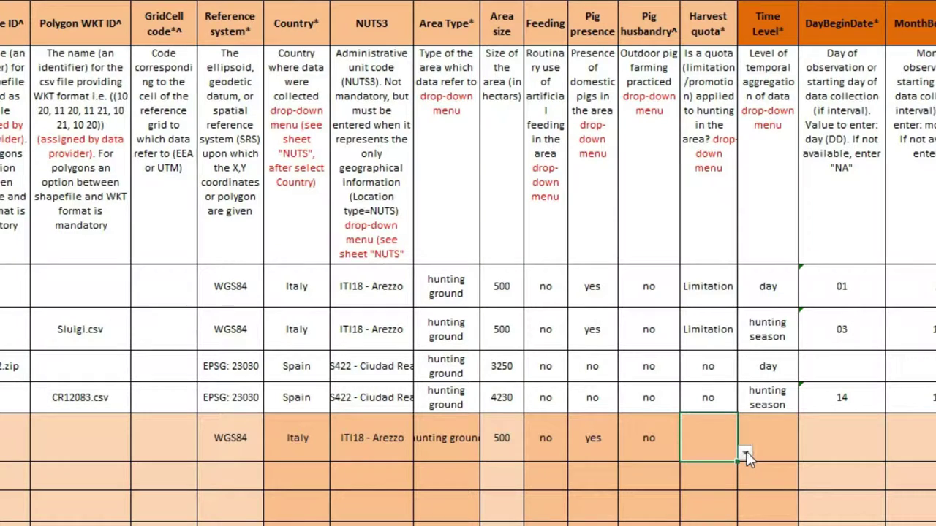
left_click(745, 453)
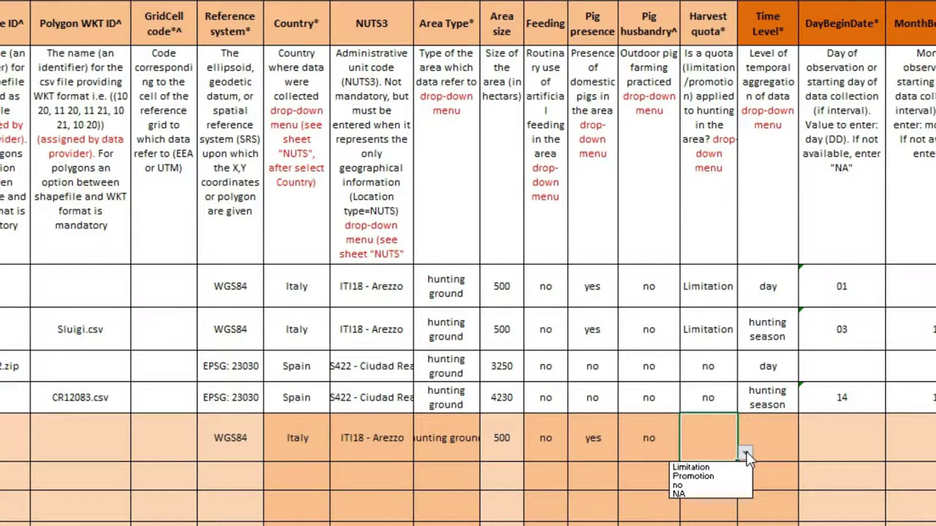
left_click(712, 468)
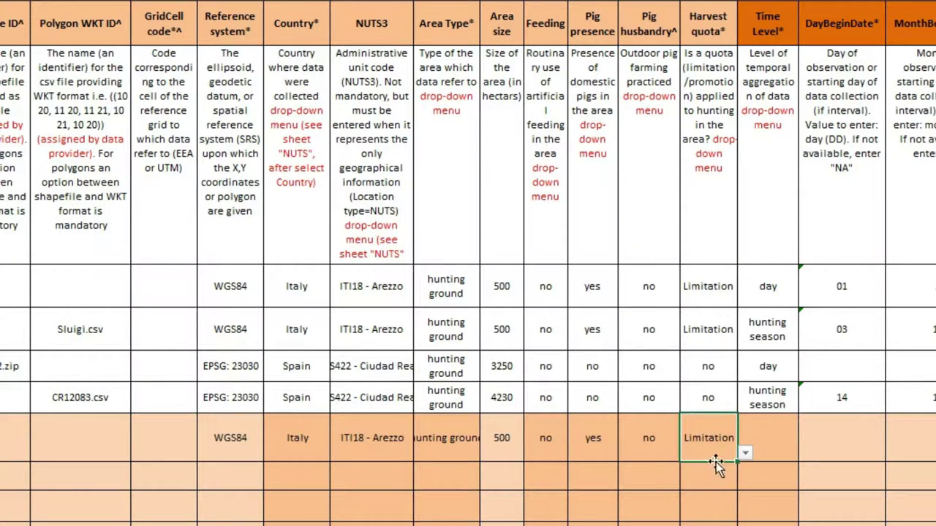
left_click(781, 437)
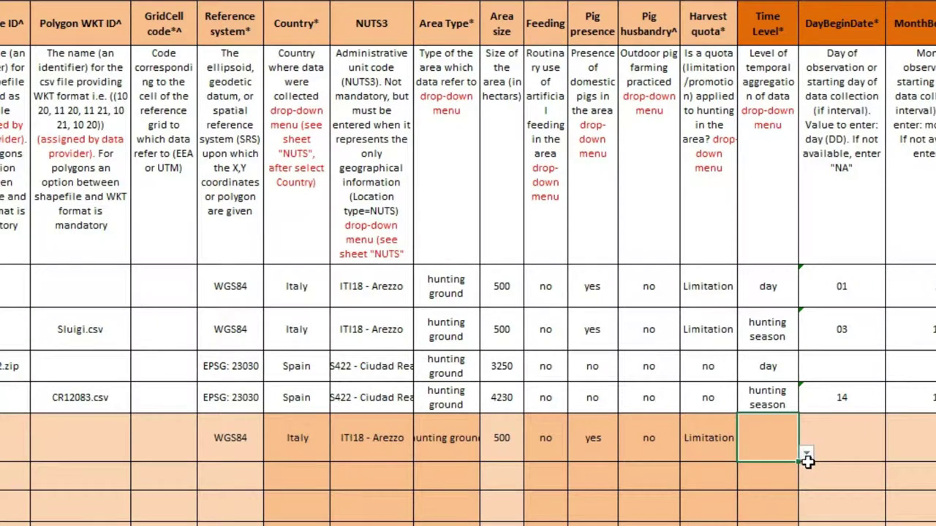
Set Time Level to day and enter begin day 01, month 2, year 2014 in Z10–AB10
left_click(807, 455)
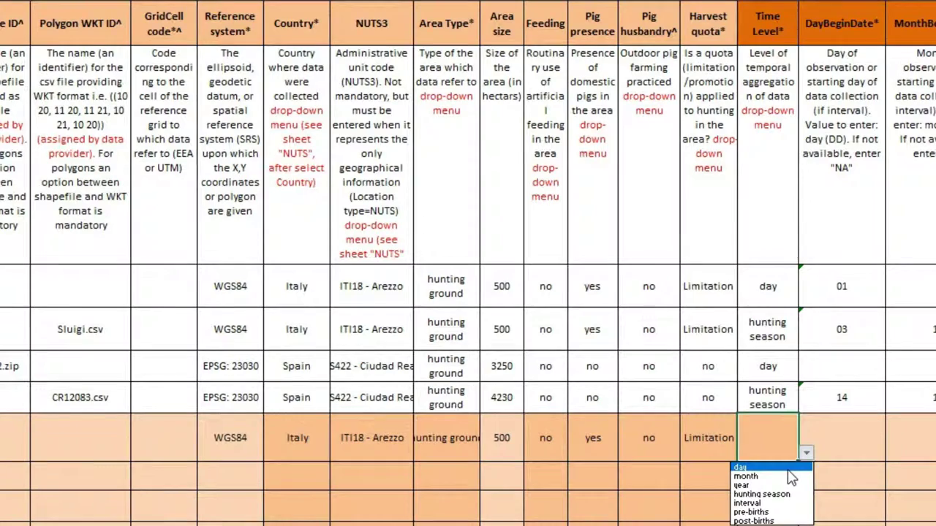
left_click(788, 470)
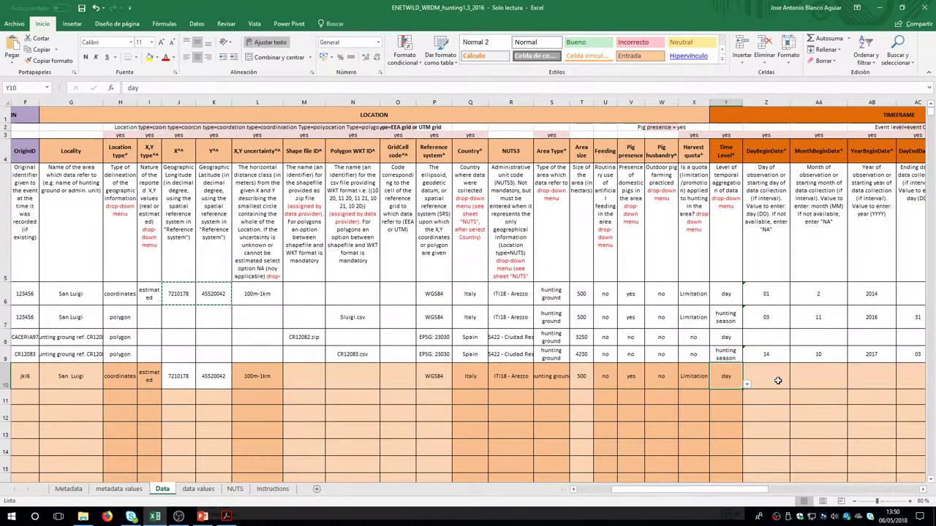
left_click(778, 380)
type("01")
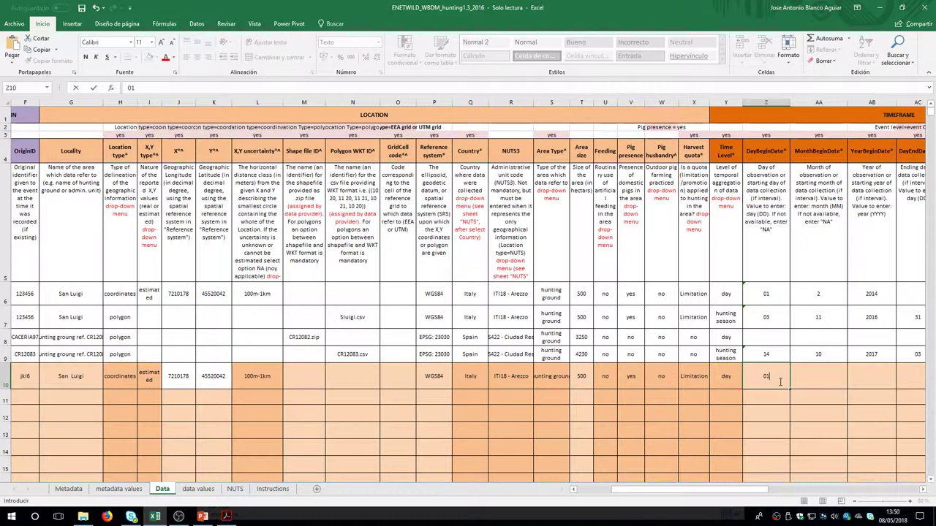
key("Tab")
type("2")
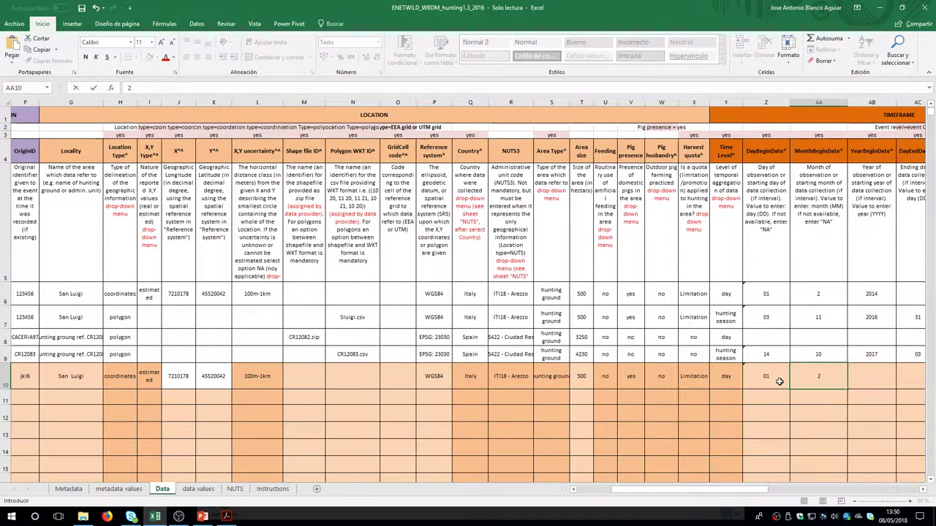
key("Tab")
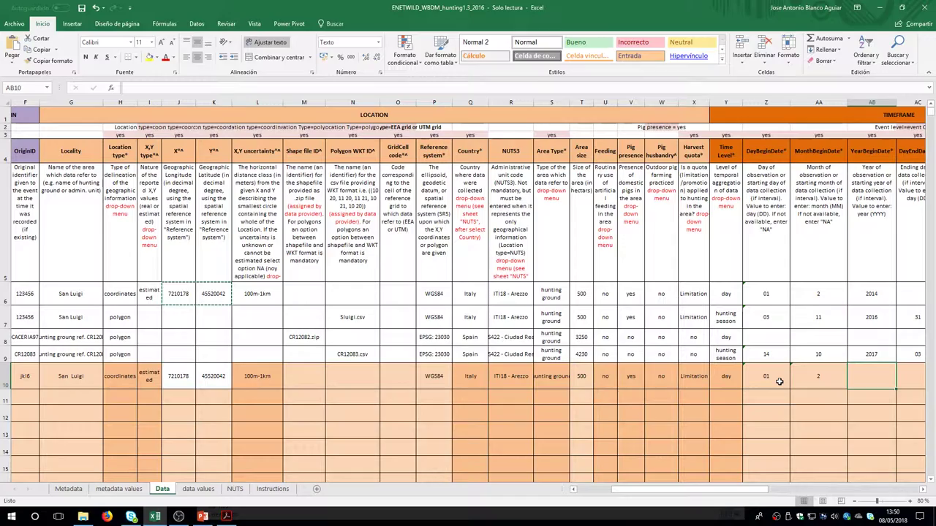
type("2014")
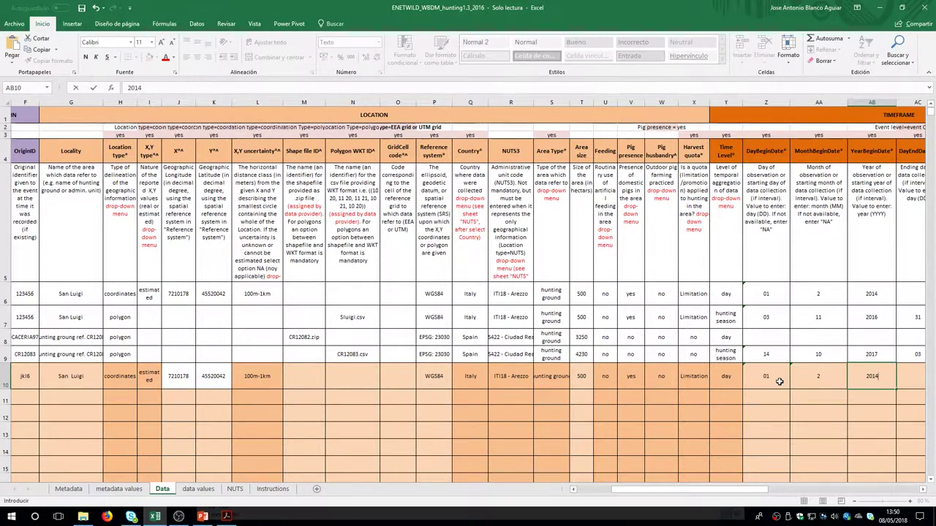
key("Tab")
key("Tab")
key("Tab")
key("Tab")
key("Tab")
key("Tab")
key("Tab")
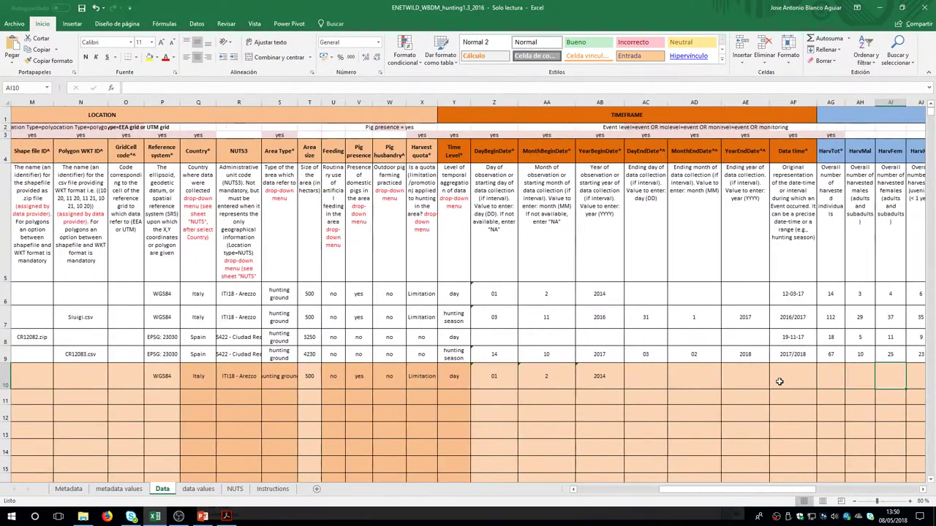
key("Tab")
key("shift+Tab")
key("shift+Tab")
key("shift+Tab")
key("shift+Tab")
key("shift+Tab")
key("shift+Tab")
key("shift+Tab")
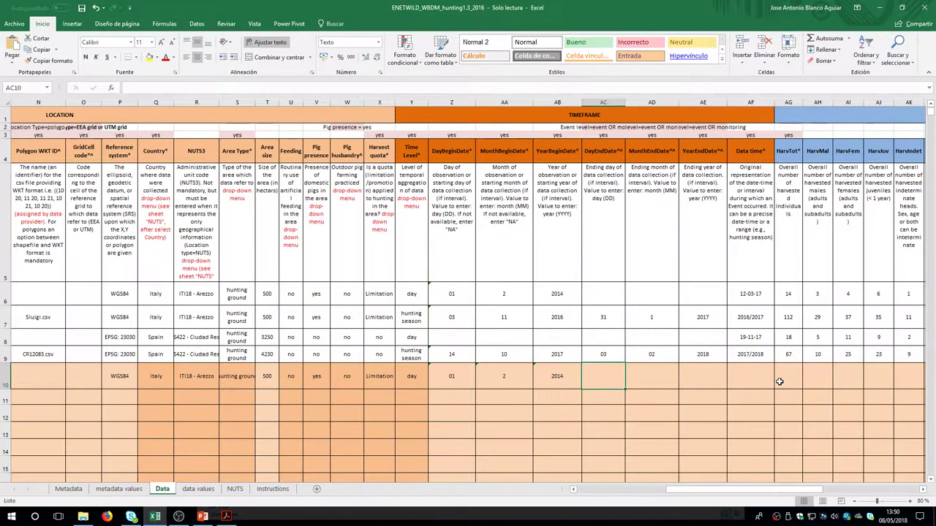
Enter 12/03/2017 as row 10's Data time
key("Tab")
key("Tab")
key("Tab")
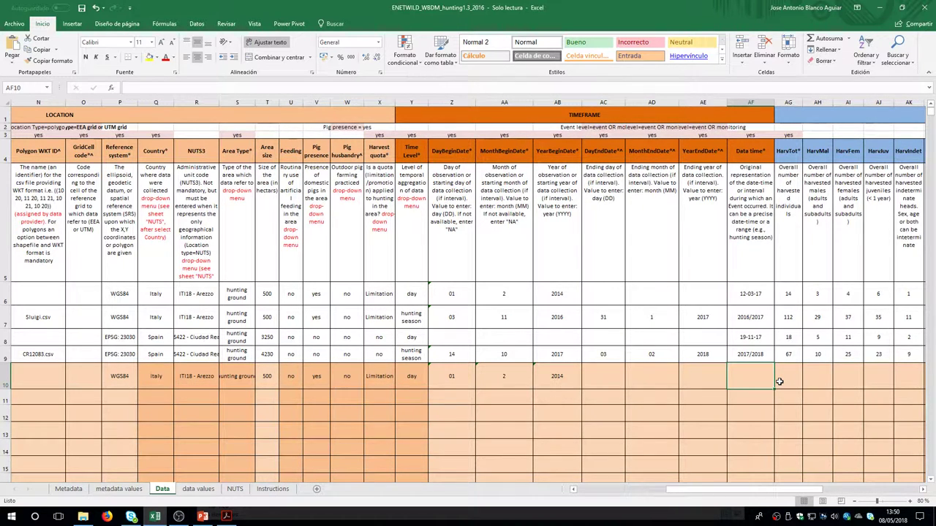
type("12-3-20")
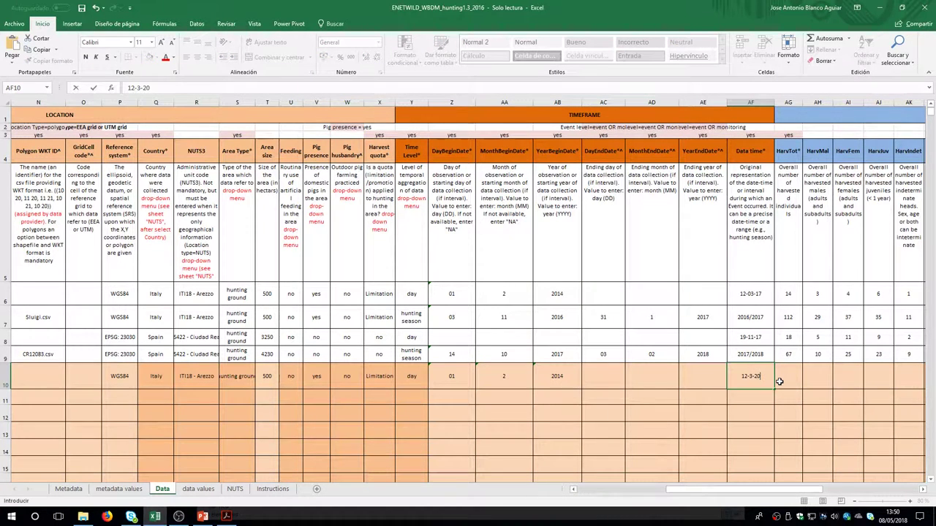
key("Return")
key("Right")
key("Right")
key("Right")
key("Right")
key("Right")
key("Right")
key("Right")
key("Right")
key("Right")
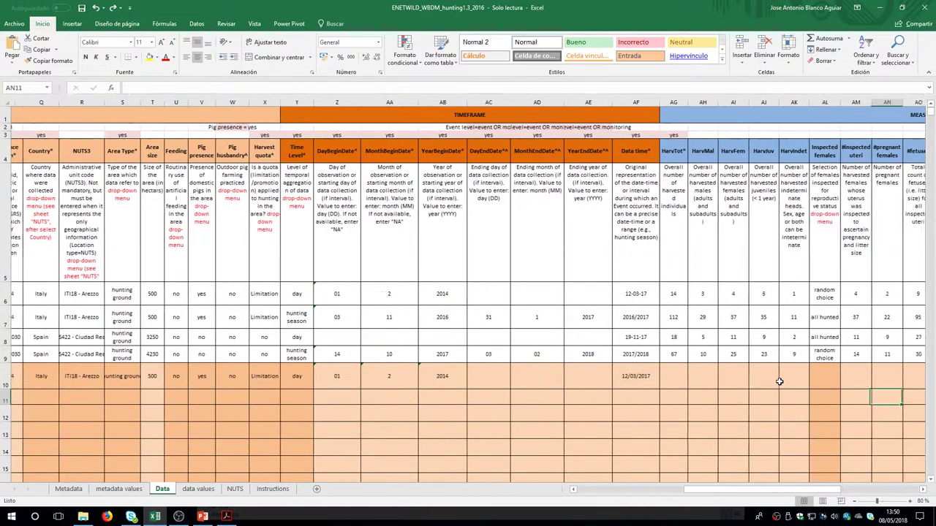
key("Left")
key("Left")
key("Left")
key("Left")
key("Left")
key("Left")
key("Left")
key("Left")
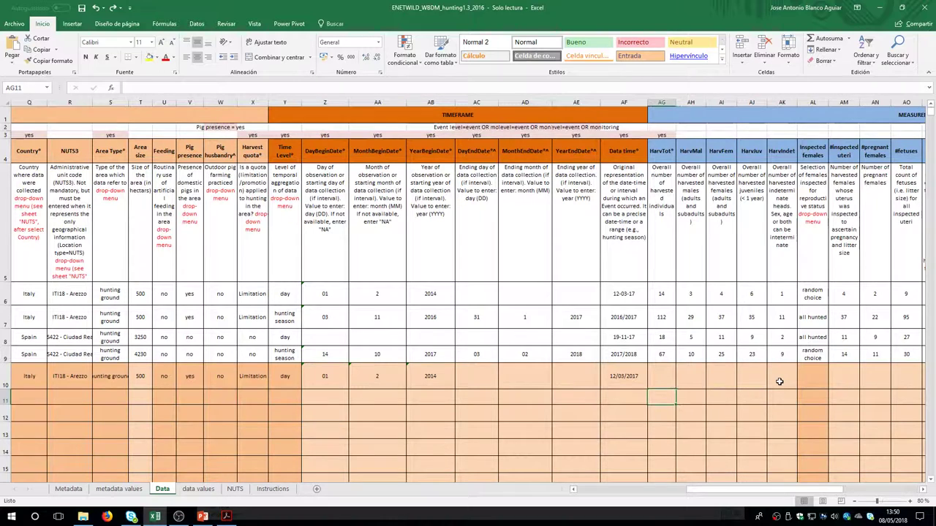
key("Up")
Enter harvest counts: 14 total, 3 males, 4 females, 6 juveniles, 1 indeterminate
type("14")
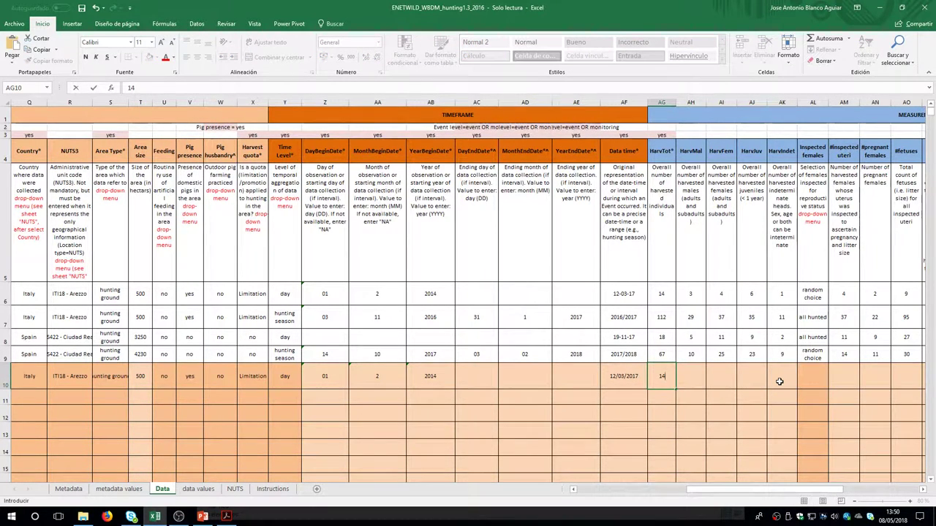
key("Tab")
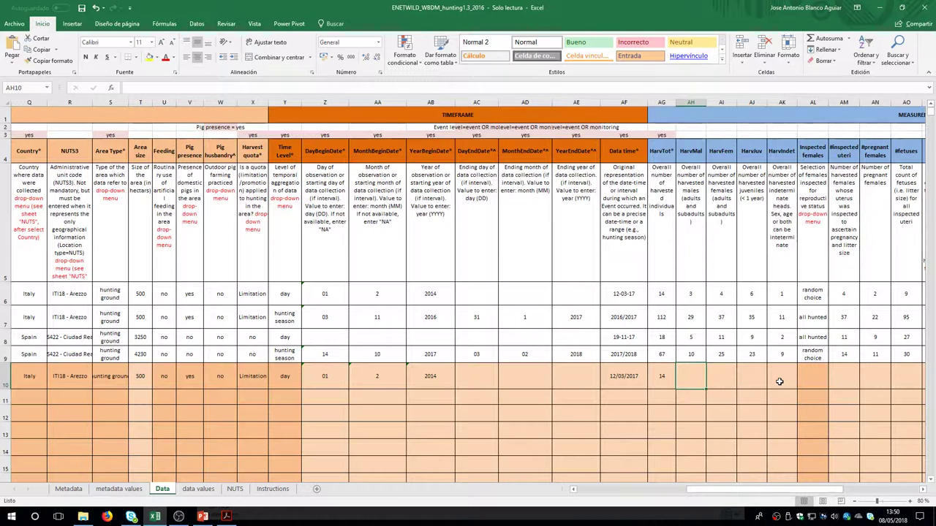
type("3")
key("Tab")
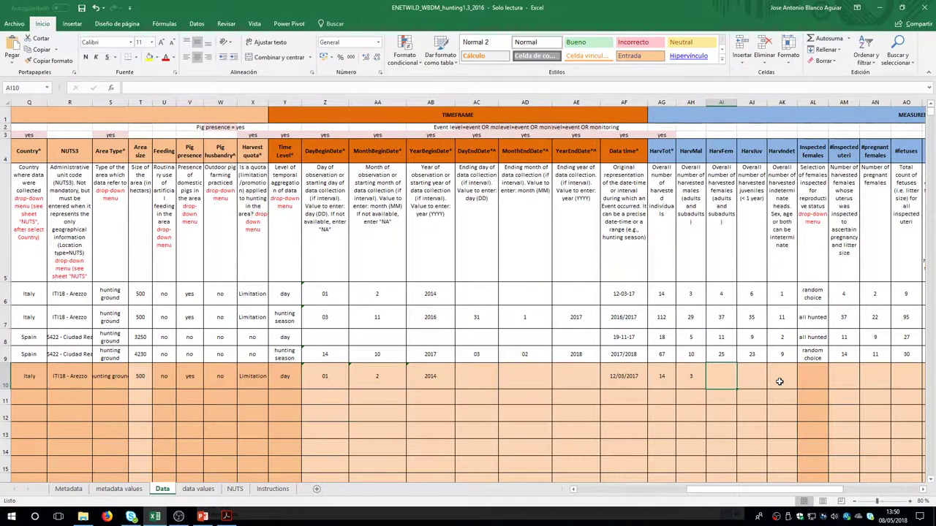
type("4")
key("Tab")
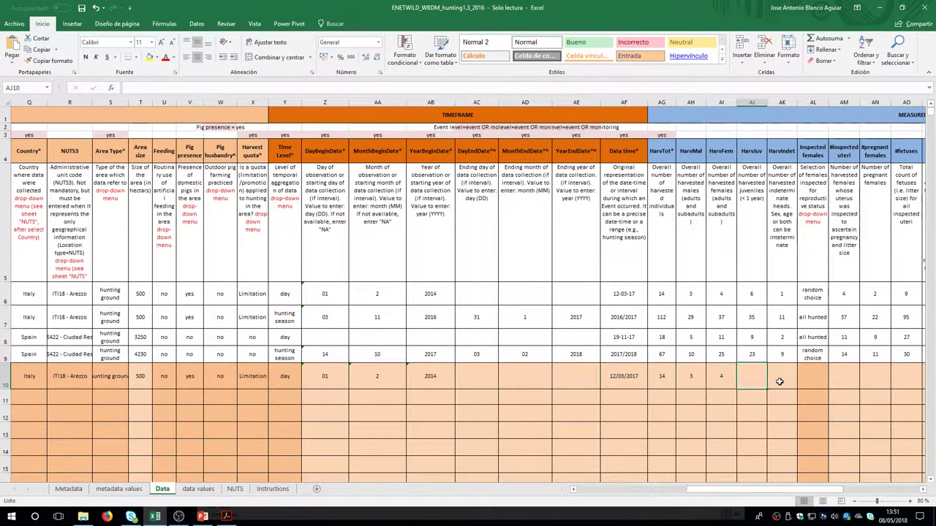
type("6")
key("Tab")
type("1")
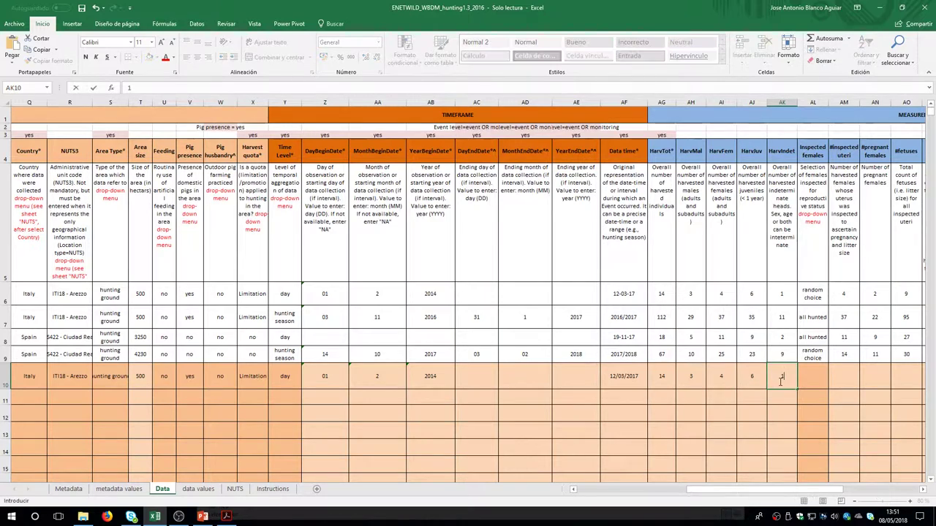
key("Tab")
key("Tab")
key("Tab")
key("Tab")
key("Tab")
key("Tab")
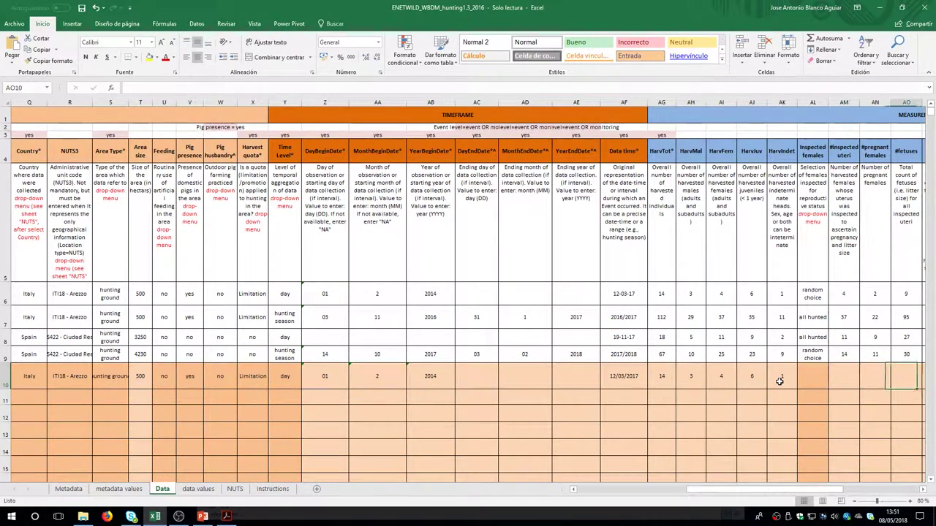
key("Tab")
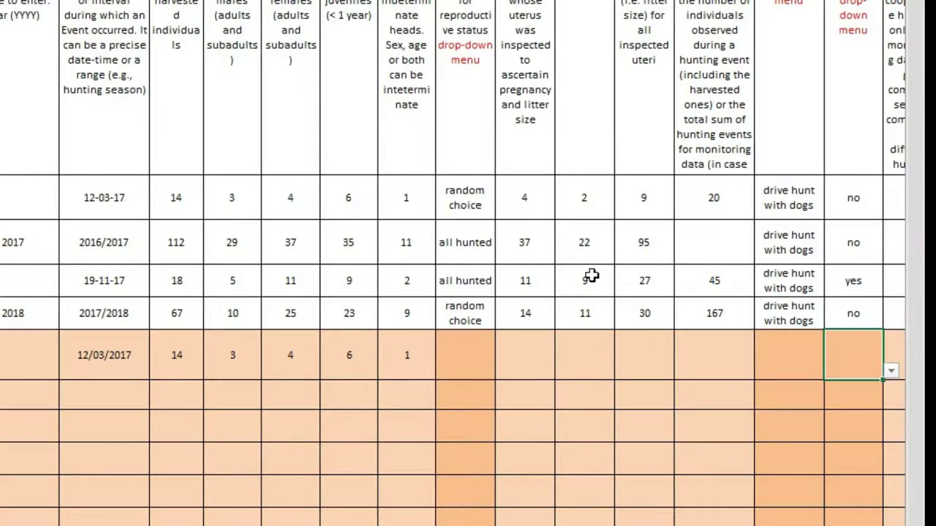
Set Inspected females to random choice and enter 4 in the following count
left_click(475, 364)
left_click(504, 373)
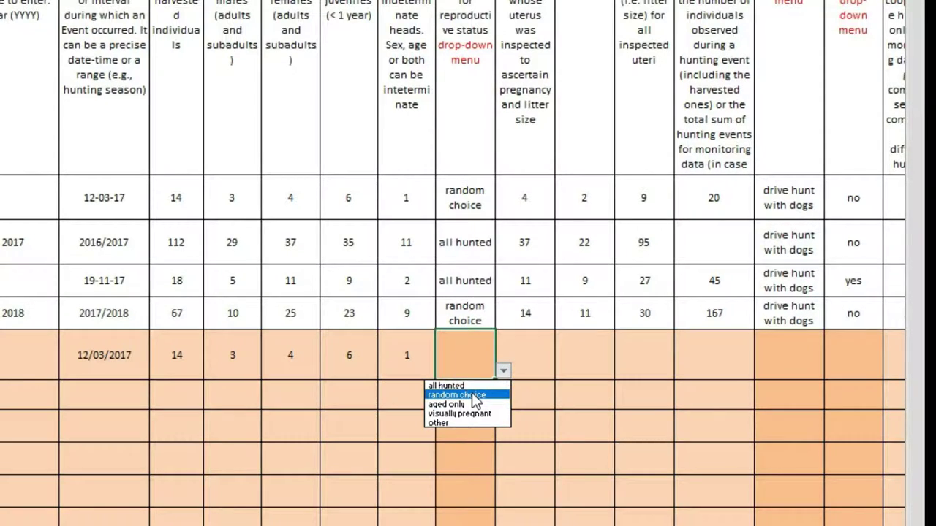
left_click(473, 396)
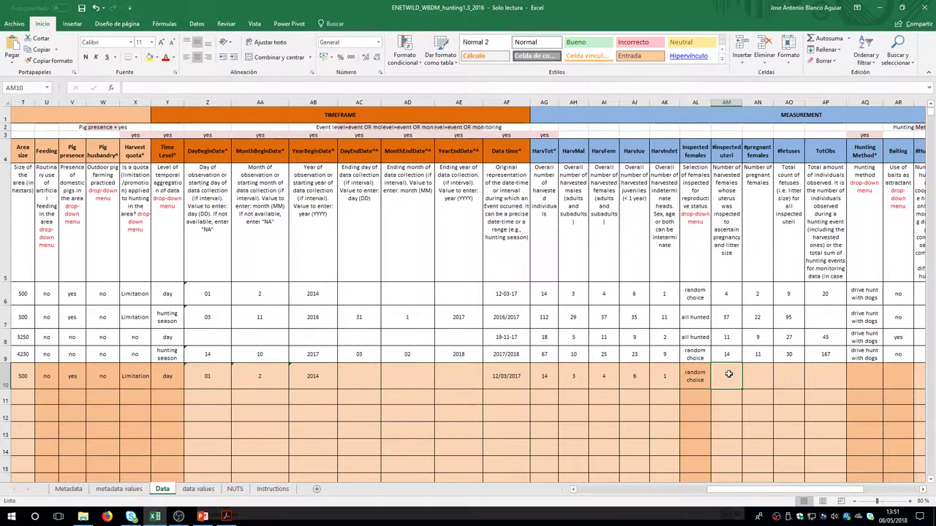
type("4")
Enter 2 pregnant females, 9 fetuses and 20 total observed in AN10–AP10
left_click(767, 375)
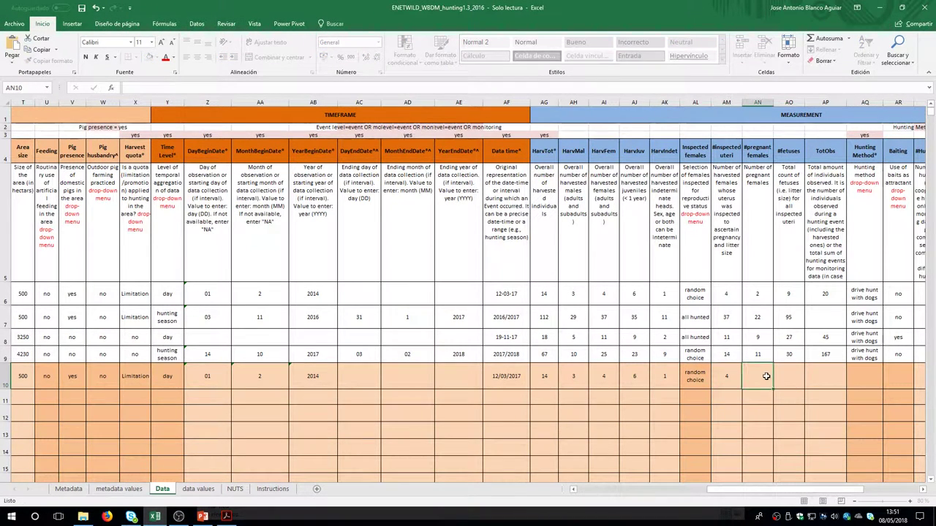
type("2")
left_click(798, 373)
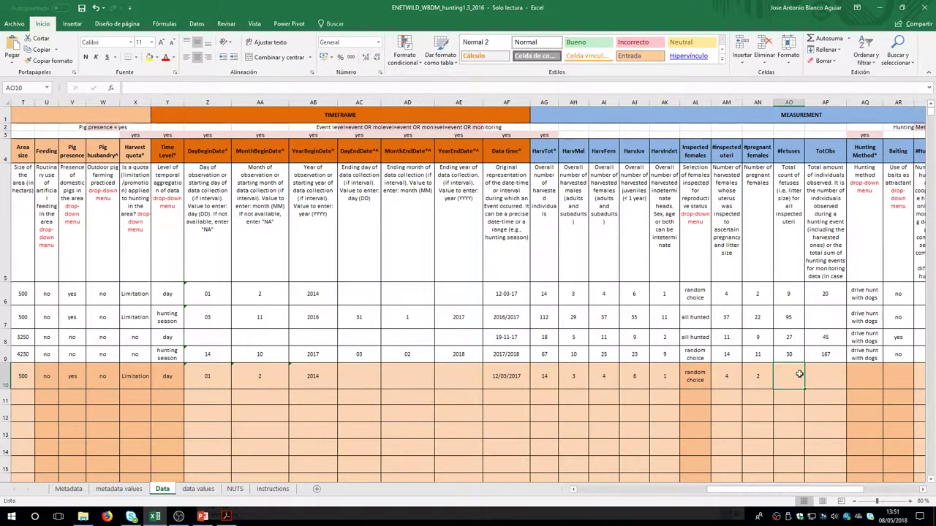
type("9")
left_click(826, 380)
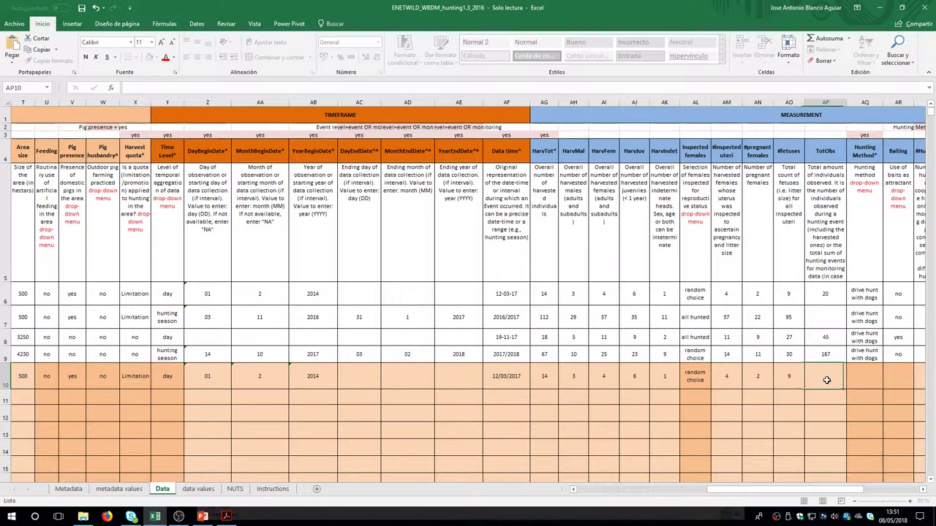
type("20")
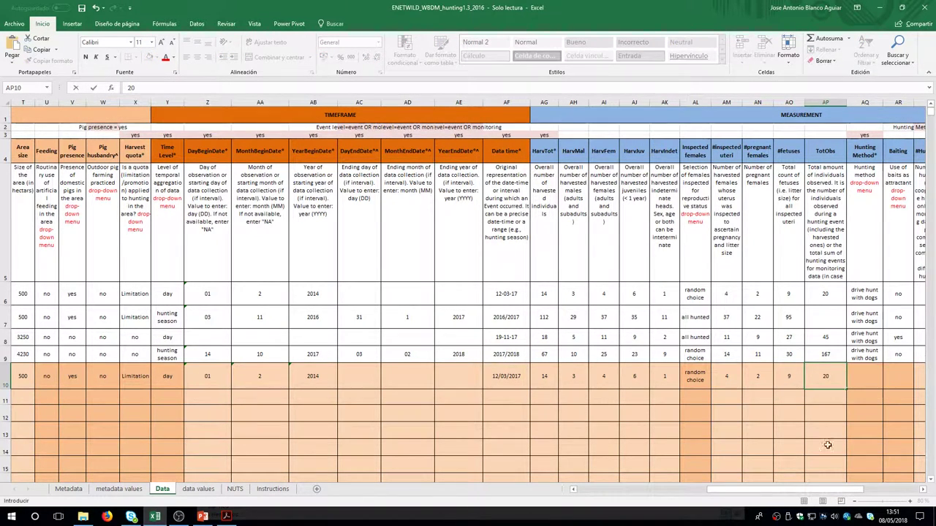
left_click_drag(857, 490, 911, 492)
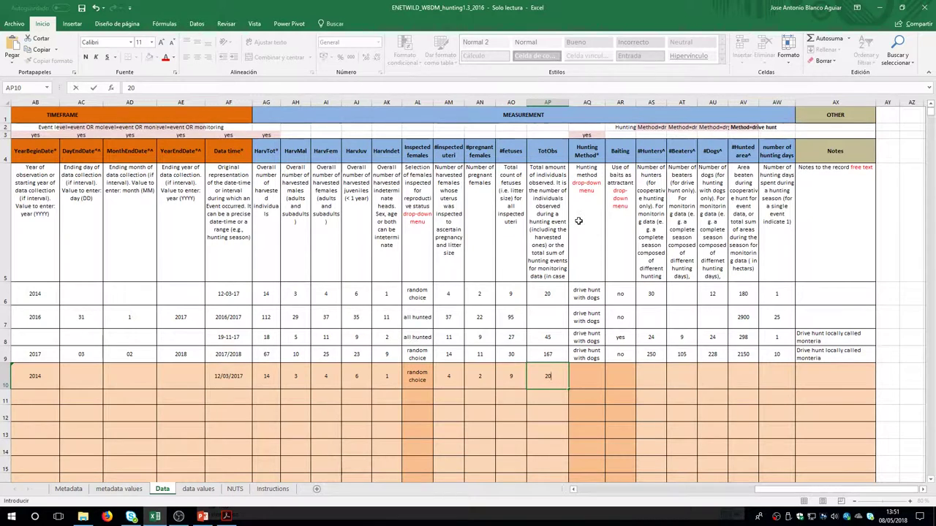
Set the hunting method to drive hunt with dogs and baiting to no
left_click(600, 377)
left_click(609, 385)
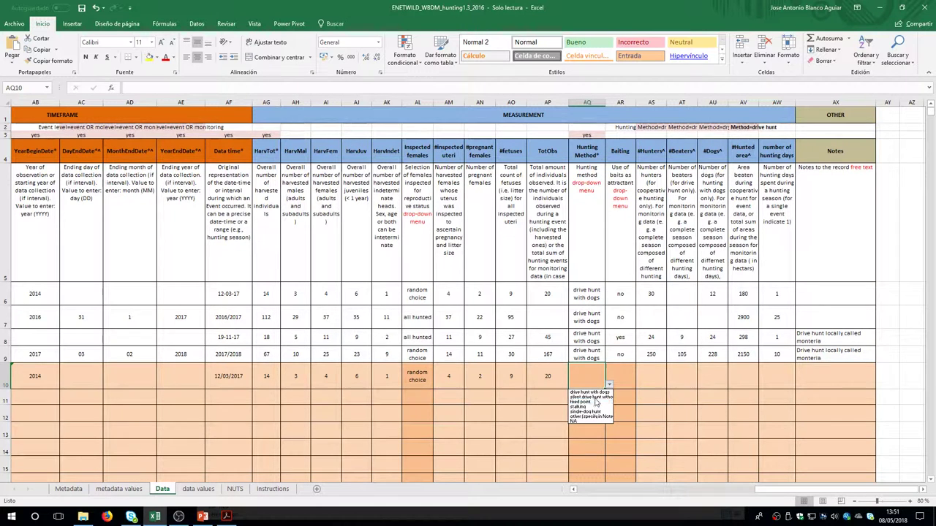
left_click(595, 393)
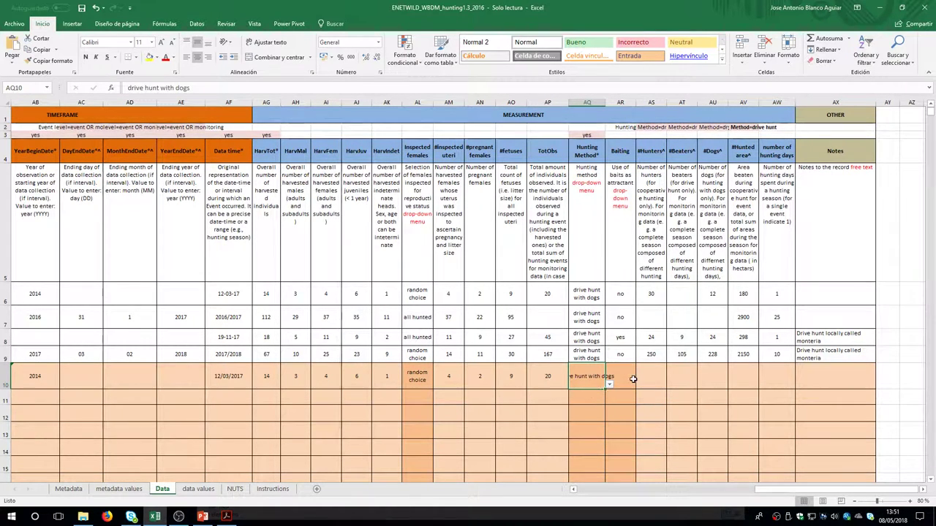
left_click(622, 377)
type("no")
left_click(654, 372)
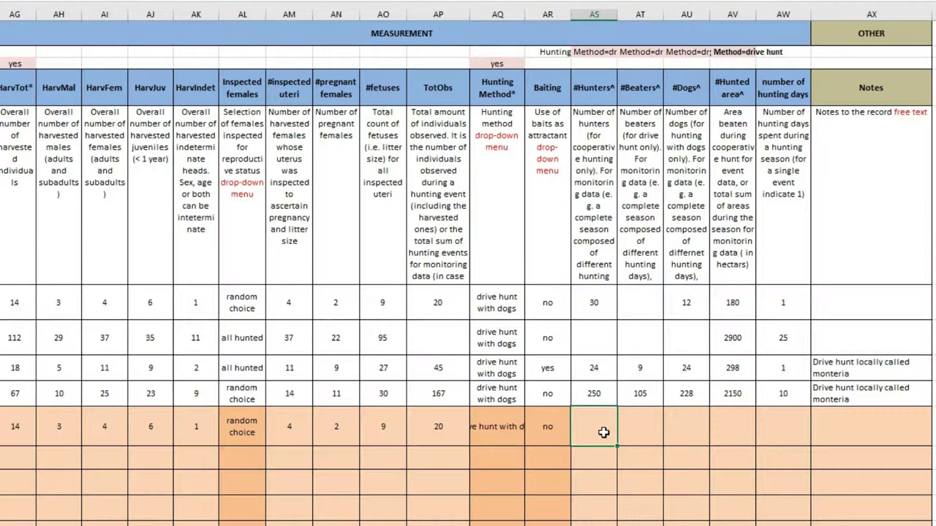
Enter 30 hunters, 12 dogs, 180 hectares hunted and 1 hunting day
type("30")
left_click(647, 438)
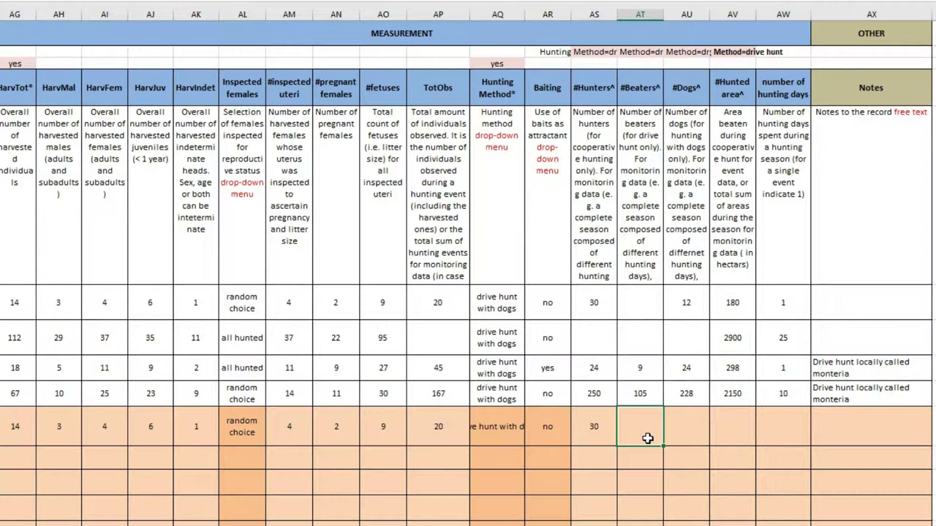
left_click(689, 436)
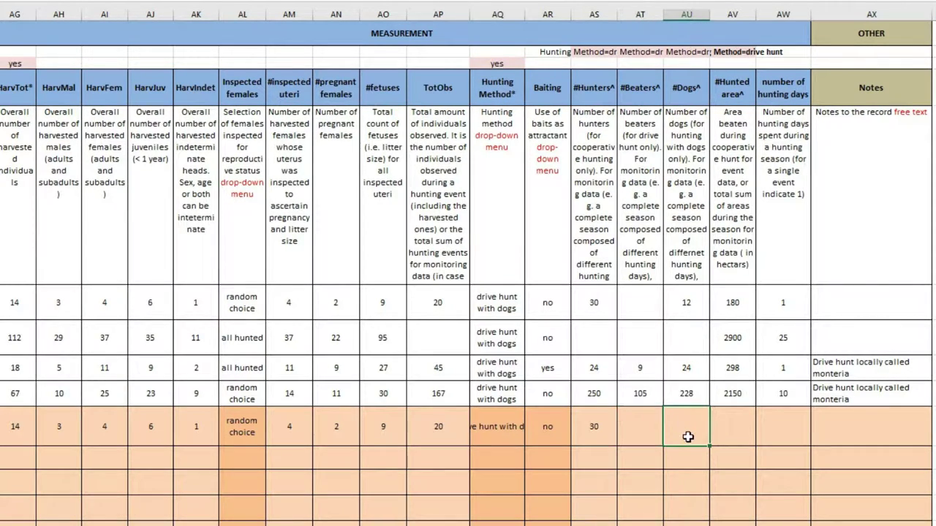
left_click(744, 430)
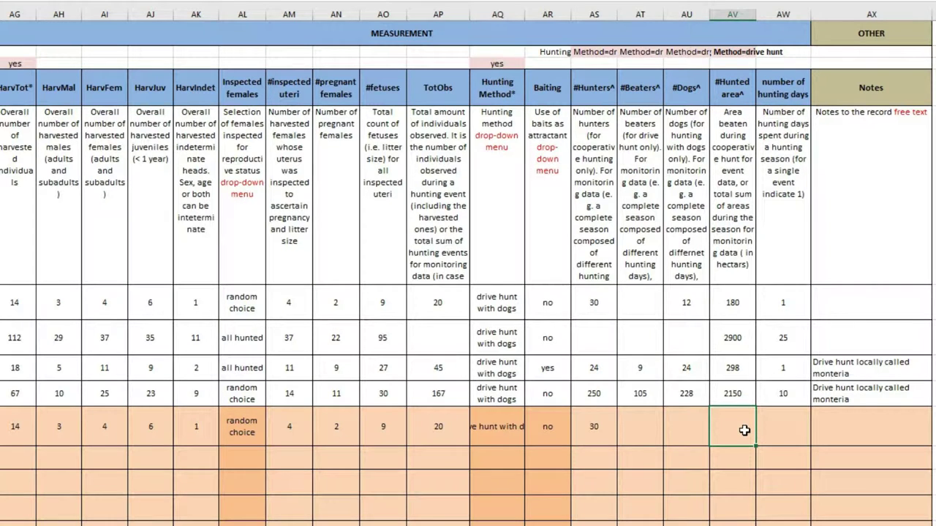
type("180")
left_click(691, 432)
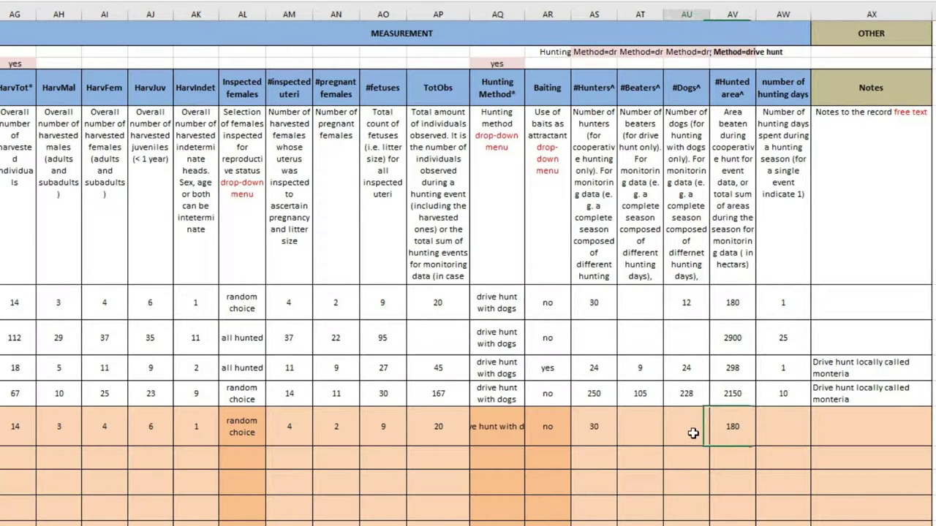
left_click(784, 430)
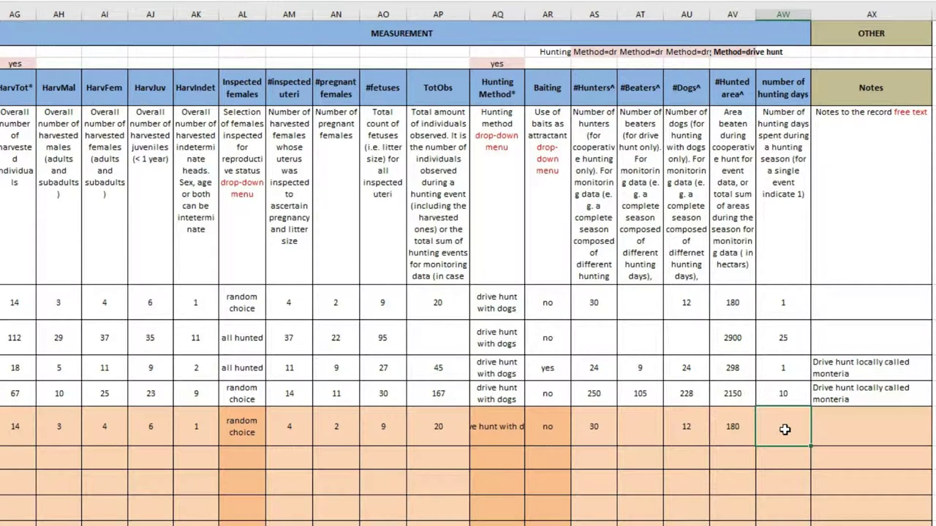
type("1")
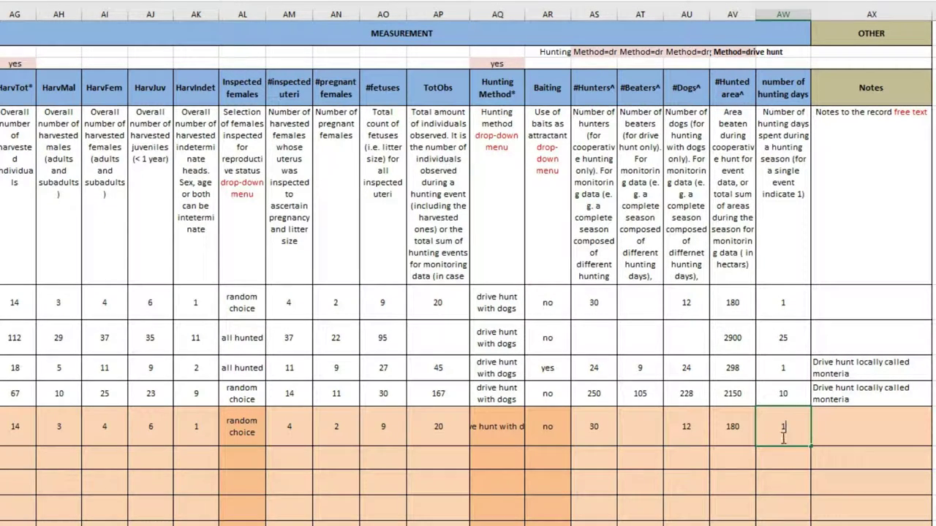
key("Return")
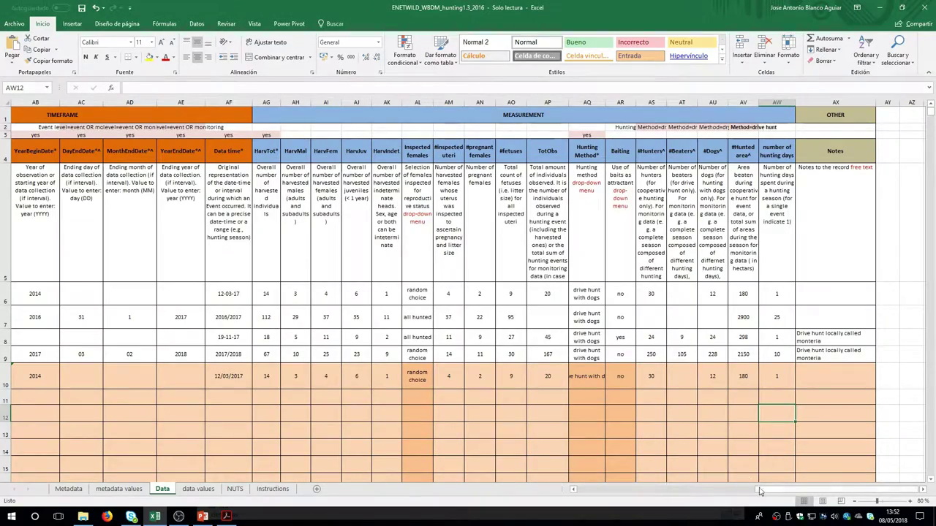
Copy row 10's recorder, jkl6, San Luigi and location values (E10:L10) into rows 11–17
left_click_drag(760, 491, 508, 483)
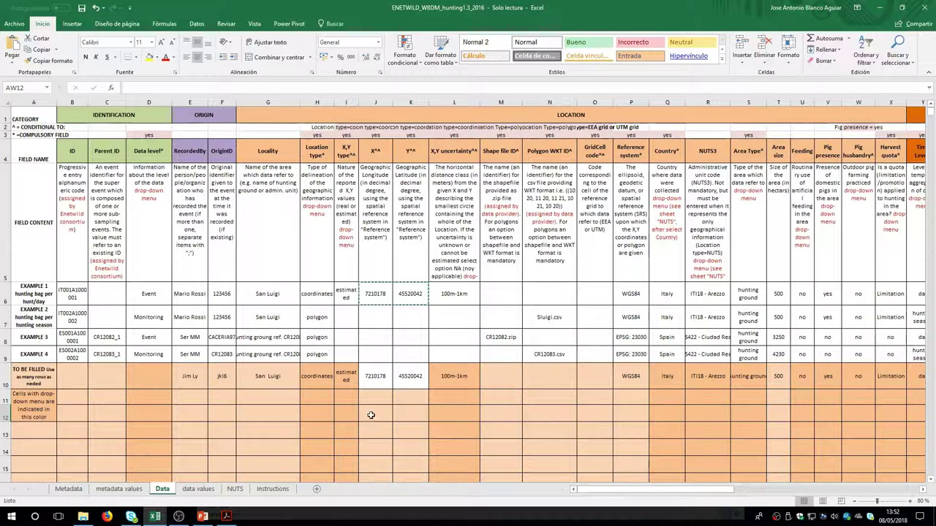
left_click(190, 377)
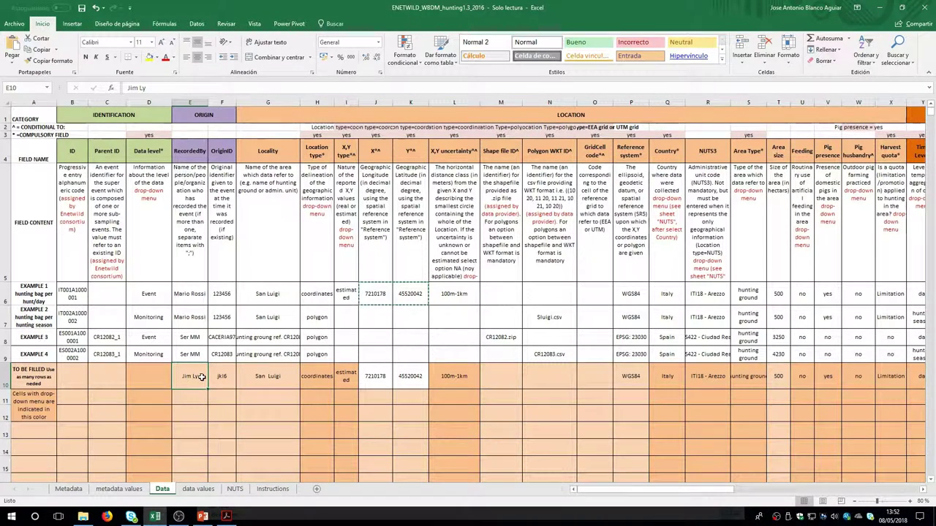
left_click_drag(189, 377, 447, 386)
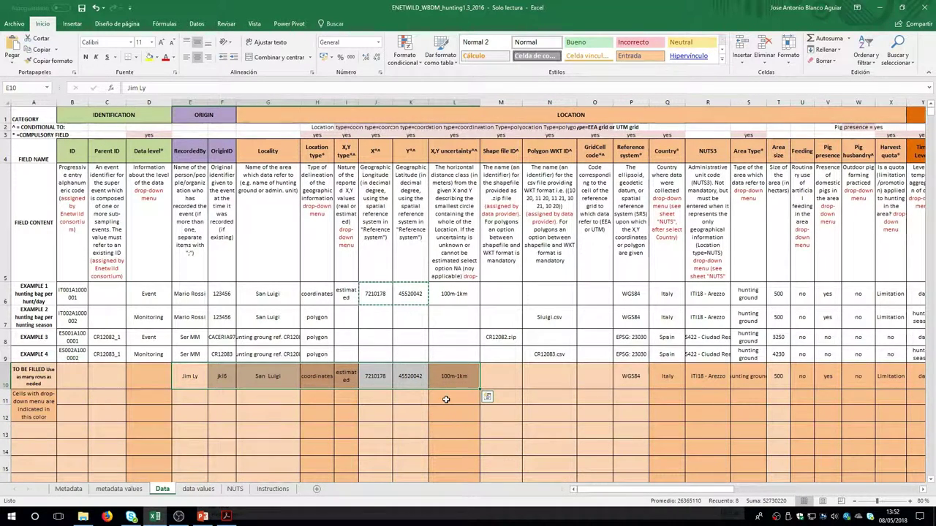
key("ctrl+c")
left_click_drag(190, 395, 210, 452)
key("ctrl+v")
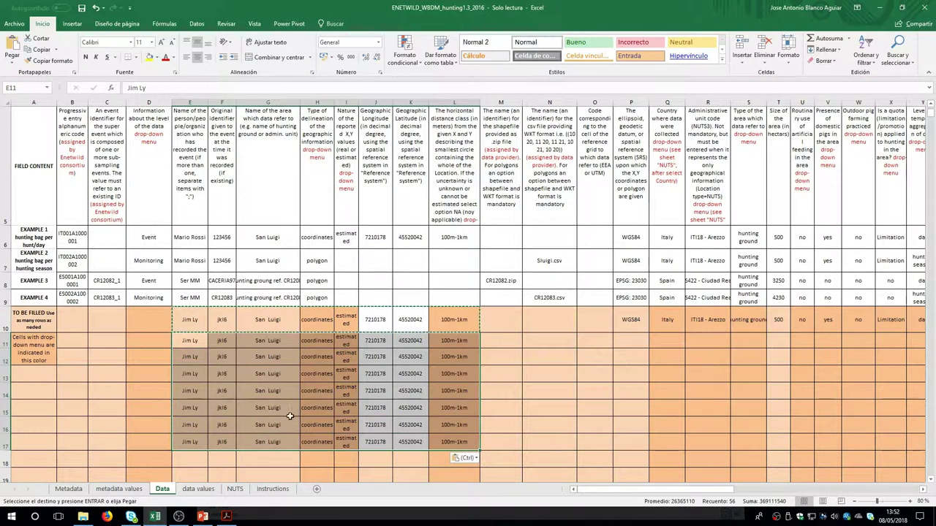
Clear the pasted X and Y coordinates in rows 11–17, then select P10:Y10
left_click_drag(375, 341, 411, 444)
key("Delete")
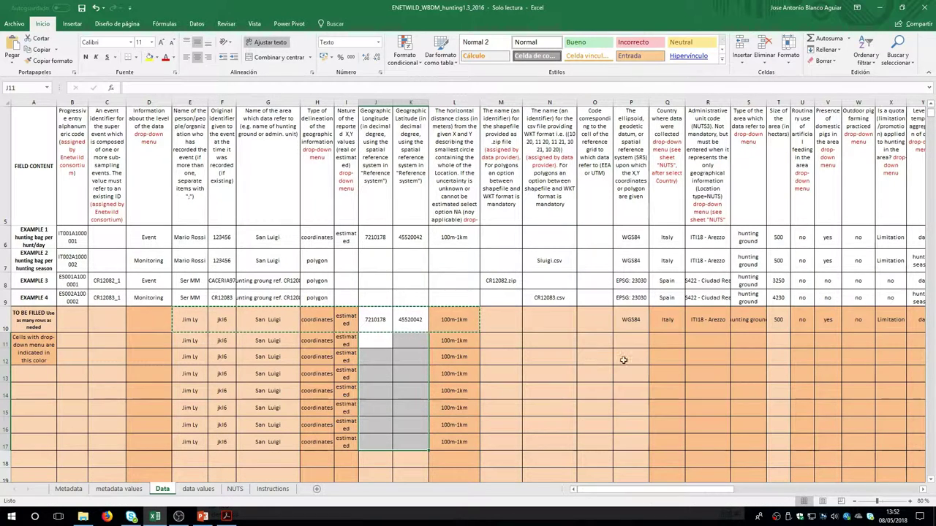
left_click(629, 321)
left_click_drag(635, 327, 536, 319)
Paste row 10's WGS84, Italy, ITI18 - Arezzo, hunting ground, 500, Limitation and day values into rows 11–17
key("ctrl+c")
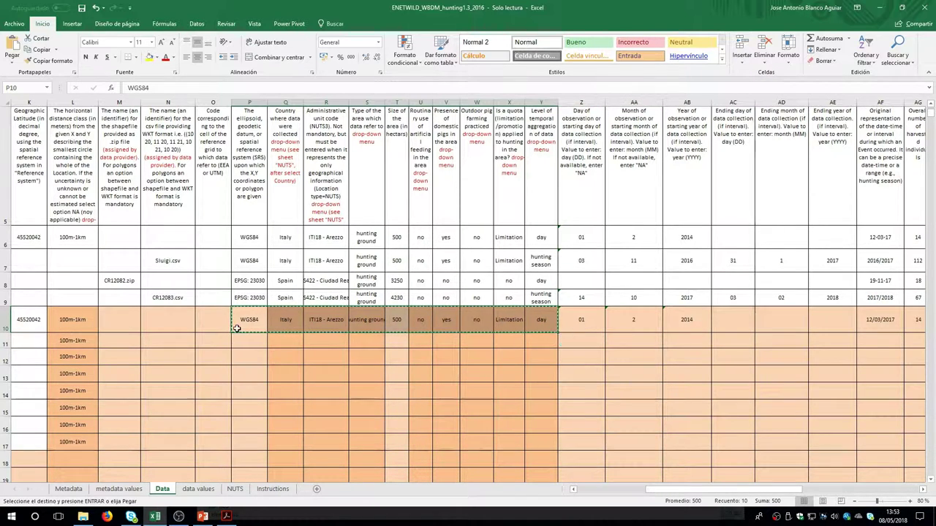
left_click_drag(248, 343, 241, 436)
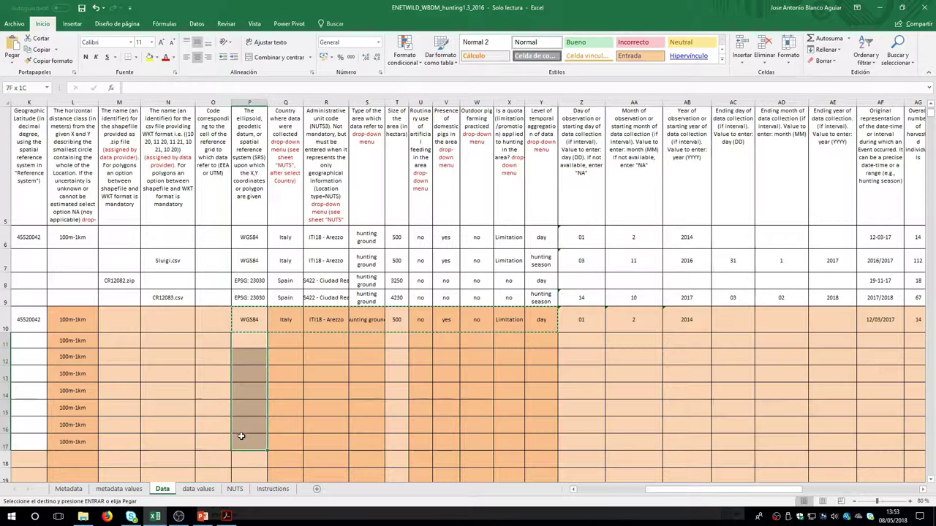
key("ctrl+v")
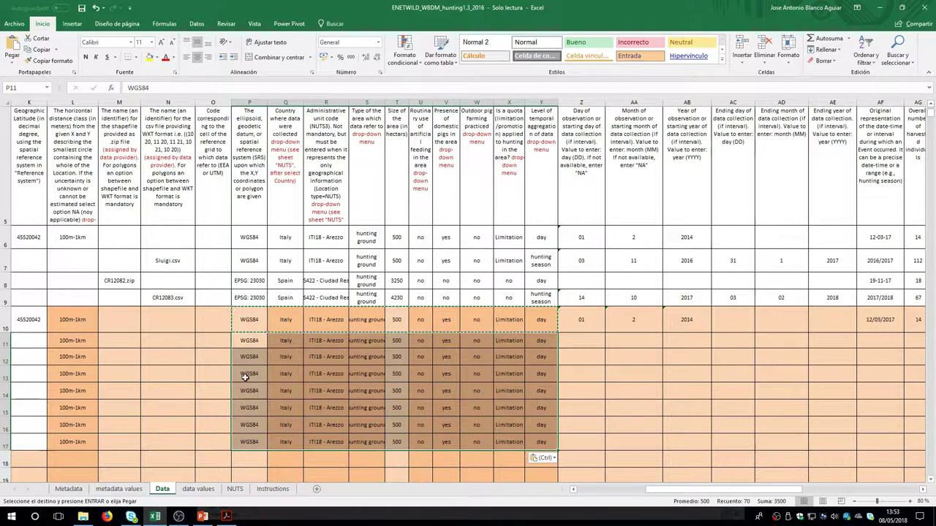
Copy month 2 and year 2014 from row 10 into rows 11–17
left_click(585, 320)
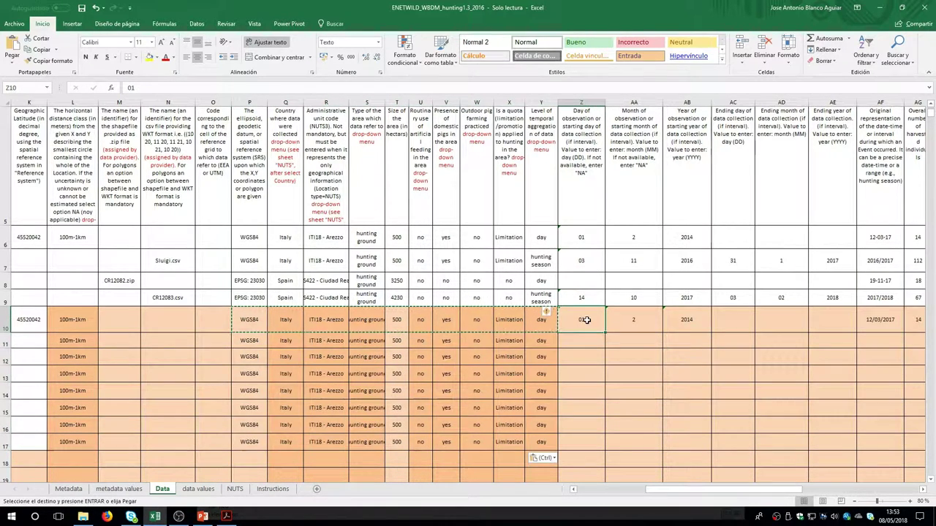
left_click_drag(586, 319, 635, 439)
left_click(677, 326)
key("ctrl+c")
left_click(647, 338)
key("ctrl+v")
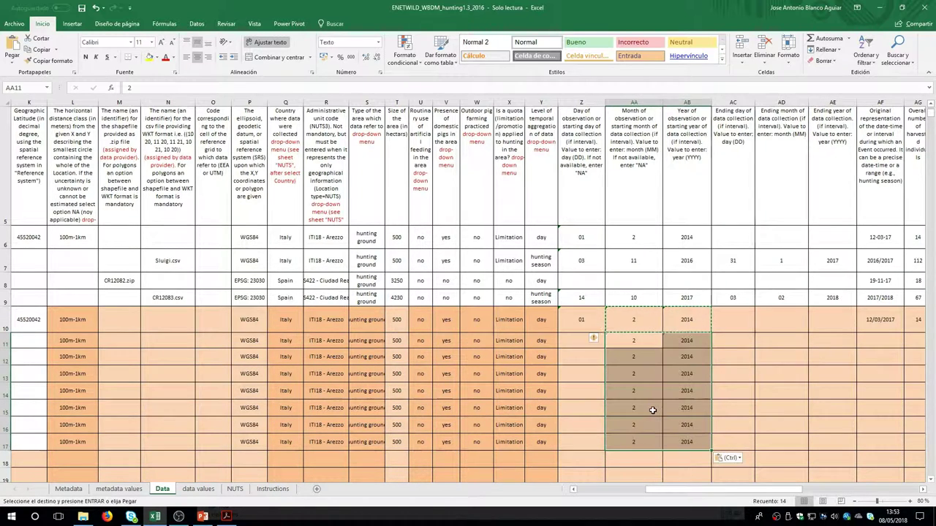
left_click(881, 322)
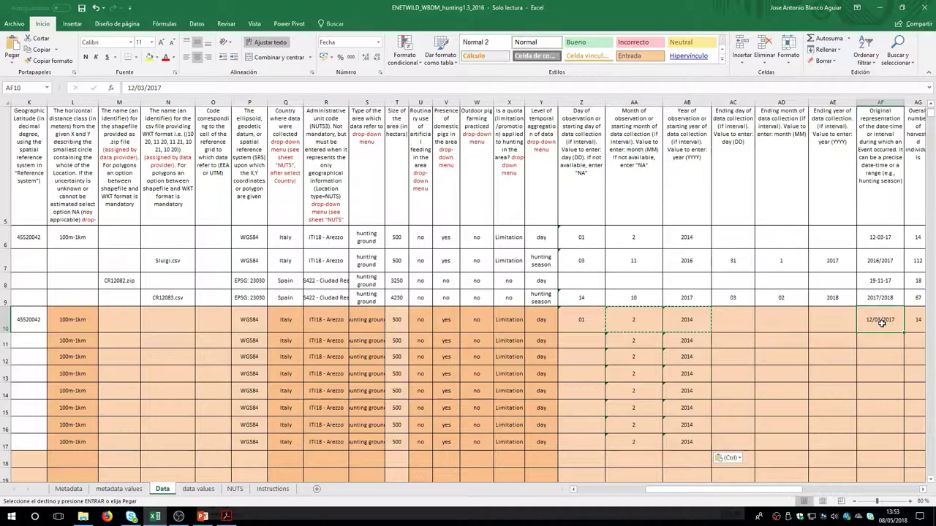
key("Right")
key("Right")
key("Right")
key("Right")
key("Right")
key("Right")
key("Right")
key("Right")
key("Right")
key("Right")
key("Right")
key("Right")
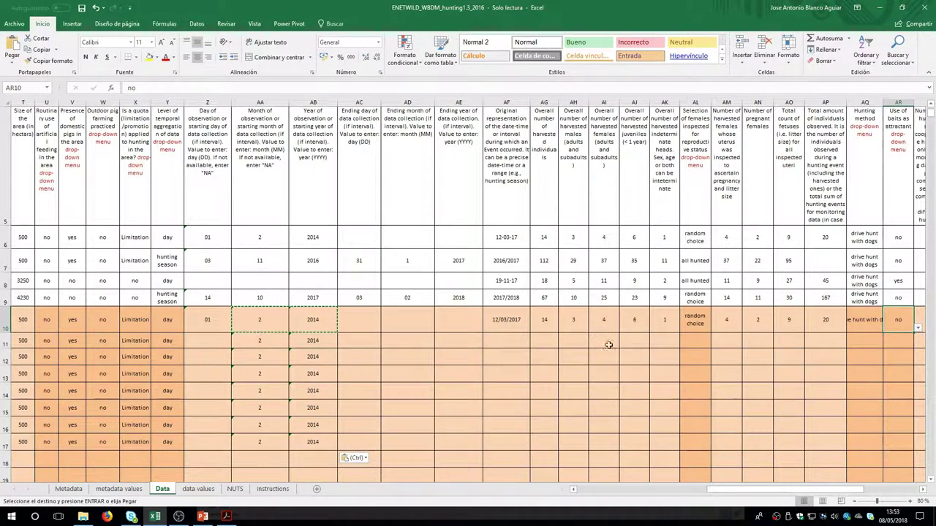
left_click_drag(797, 488, 820, 498)
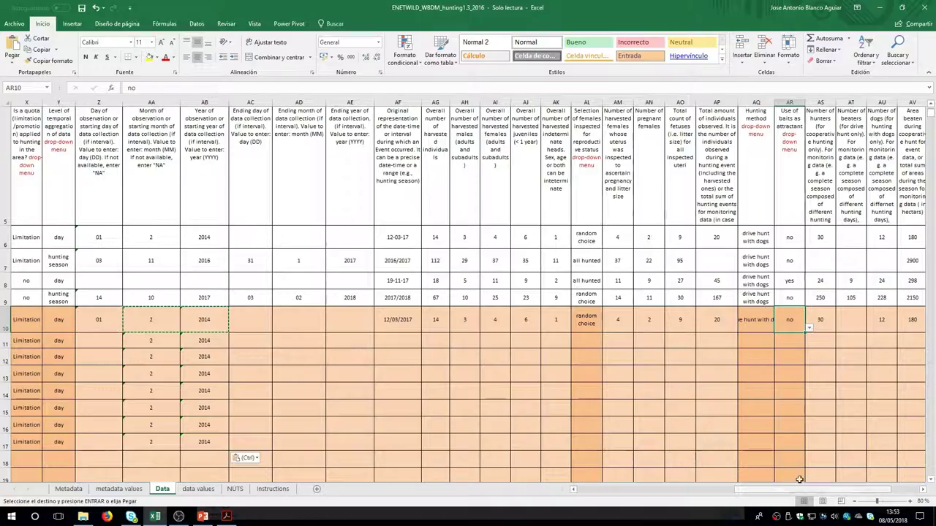